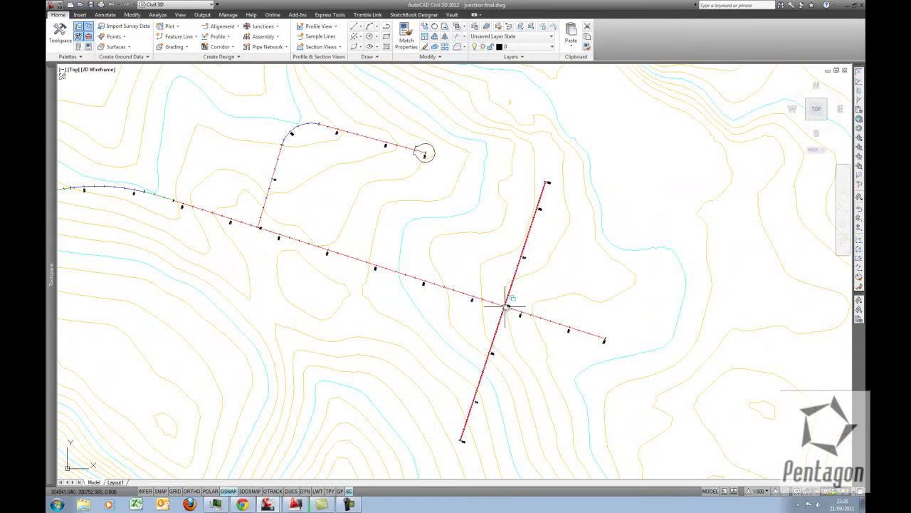
- Examine the longsections of the Design, Main Junction and North Road alignments, including their gradients and start levels
{"action": "scroll", "coordinate": [506, 306], "scroll_direction": "down", "scroll_amount": 8}
{"action": "scroll", "coordinate": [453, 240], "scroll_direction": "up", "scroll_amount": 5}
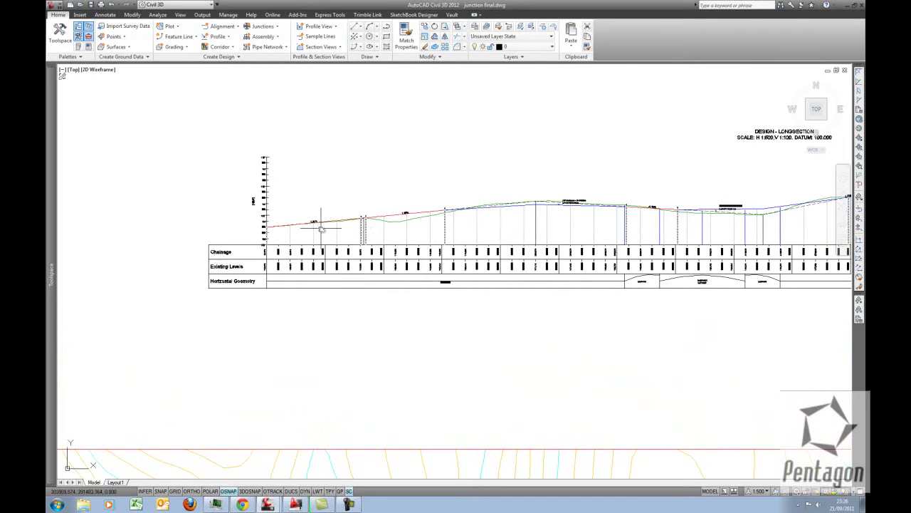
{"action": "scroll", "coordinate": [434, 208], "scroll_direction": "down", "scroll_amount": 5}
{"action": "middle_click_drag", "start_coordinate": [526, 209], "coordinate": [326, 248]}
{"action": "middle_click_drag", "start_coordinate": [610, 213], "coordinate": [428, 249]}
{"action": "scroll", "coordinate": [466, 262], "scroll_direction": "up", "scroll_amount": 3}
{"action": "scroll", "coordinate": [467, 261], "scroll_direction": "up", "scroll_amount": 8}
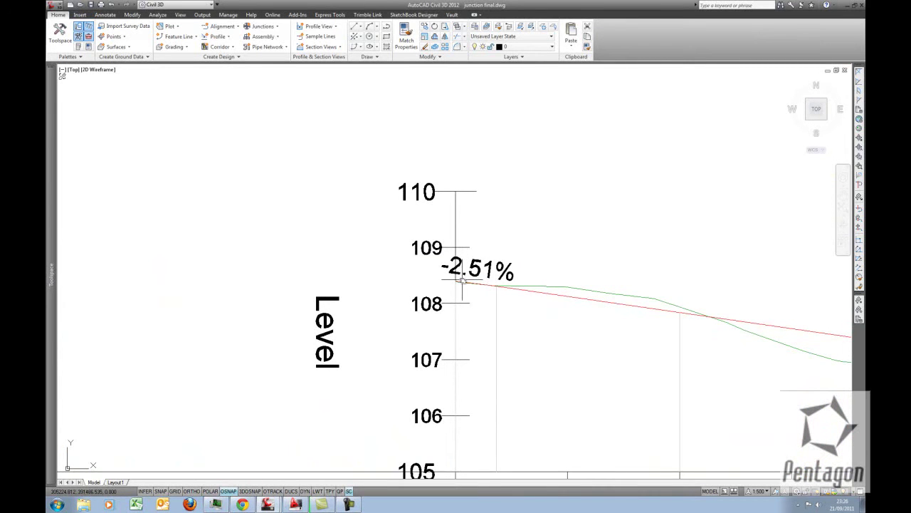
{"action": "scroll", "coordinate": [456, 280], "scroll_direction": "down", "scroll_amount": 12}
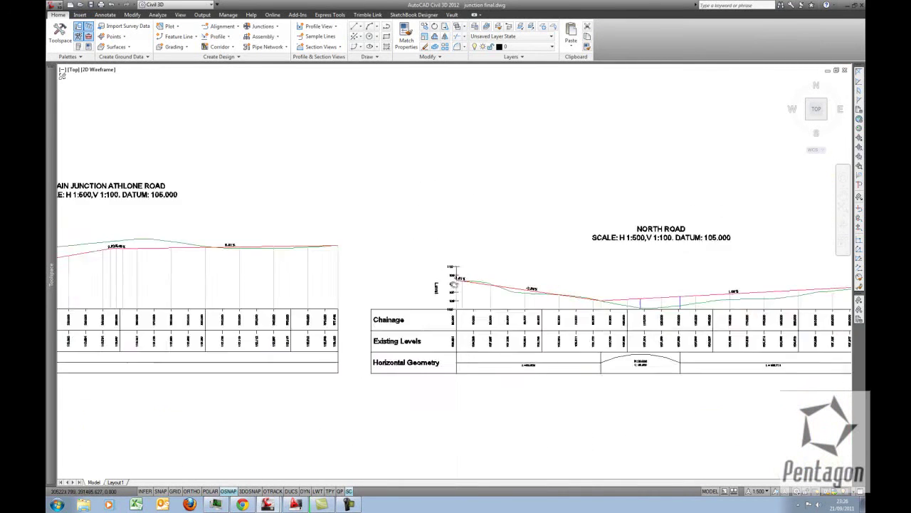
{"action": "middle_click_drag", "start_coordinate": [717, 227], "coordinate": [464, 321]}
{"action": "scroll", "coordinate": [470, 253], "scroll_direction": "up", "scroll_amount": 8}
{"action": "scroll", "coordinate": [474, 256], "scroll_direction": "up", "scroll_amount": 5}
{"action": "scroll", "coordinate": [474, 260], "scroll_direction": "down", "scroll_amount": 10}
- Examine the column of road assemblies, taking a close look at the Curb Return Fillets assembly
{"action": "middle_click_drag", "start_coordinate": [482, 371], "coordinate": [492, 254]}
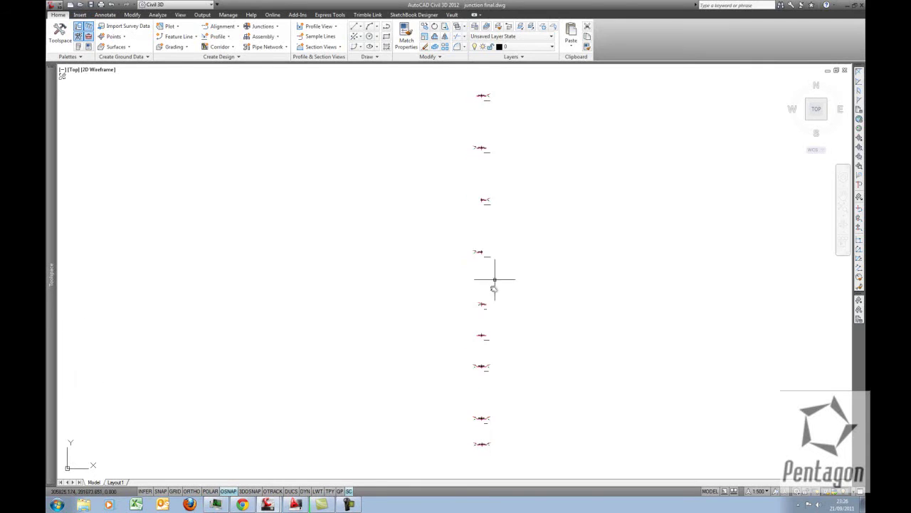
{"action": "scroll", "coordinate": [480, 305], "scroll_direction": "up", "scroll_amount": 5}
{"action": "scroll", "coordinate": [476, 301], "scroll_direction": "up", "scroll_amount": 3}
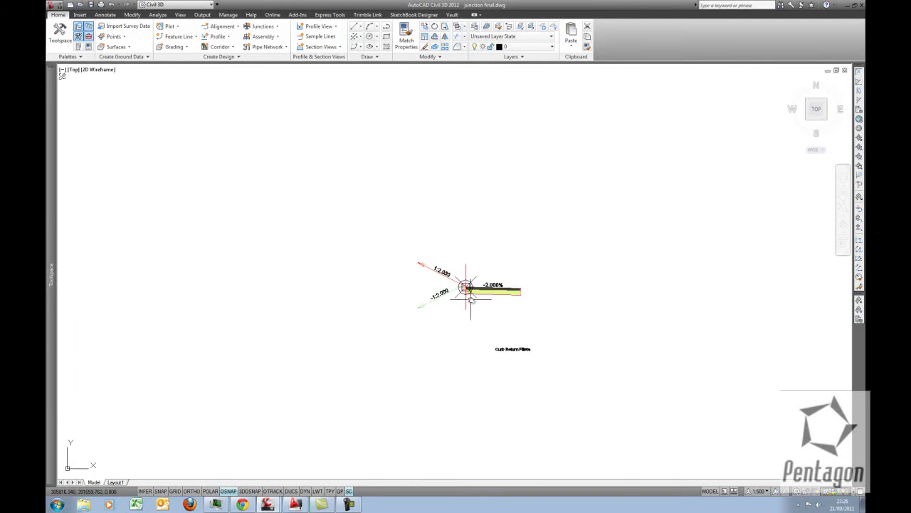
{"action": "scroll", "coordinate": [467, 293], "scroll_direction": "up", "scroll_amount": 3}
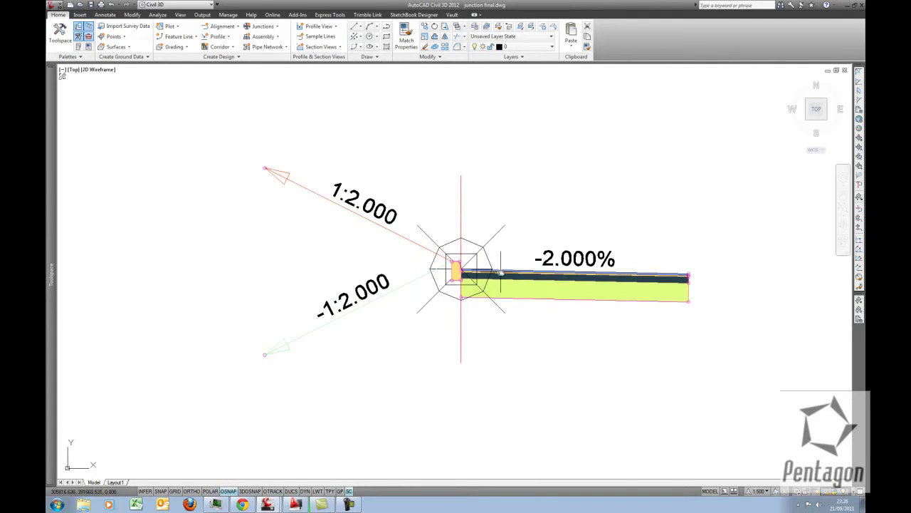
{"action": "scroll", "coordinate": [498, 274], "scroll_direction": "down", "scroll_amount": 6}
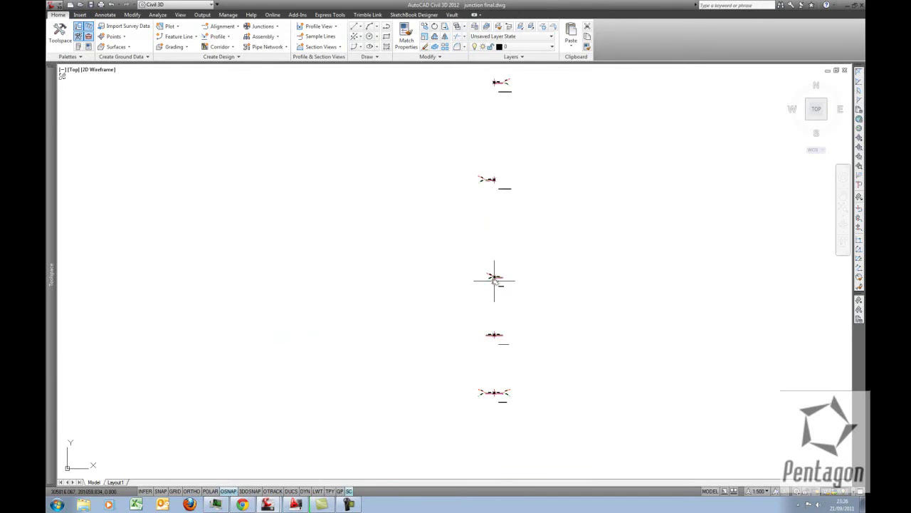
- Start a new junction where the Design and Main Junction alignments cross on the plan
{"action": "scroll", "coordinate": [492, 284], "scroll_direction": "down", "scroll_amount": 3}
{"action": "middle_click_drag", "start_coordinate": [370, 350], "coordinate": [370, 305]}
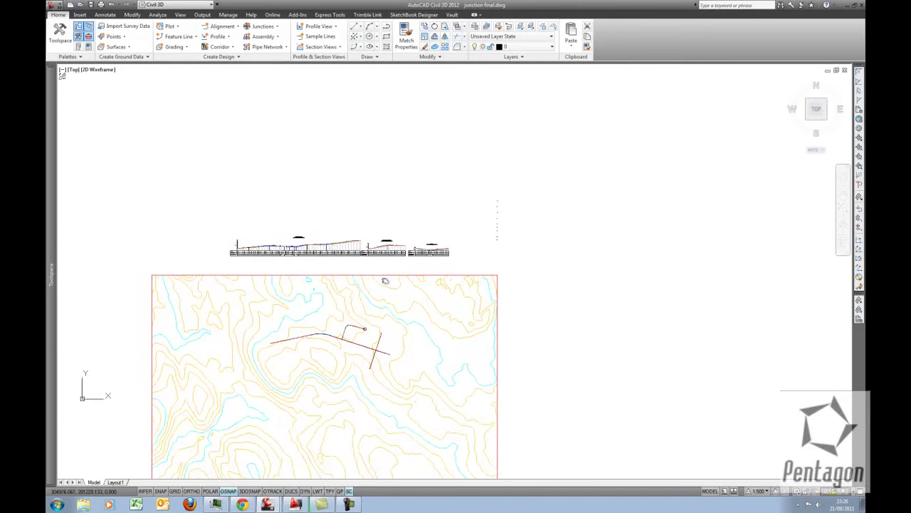
{"action": "scroll", "coordinate": [417, 331], "scroll_direction": "up", "scroll_amount": 2}
{"action": "scroll", "coordinate": [403, 346], "scroll_direction": "up", "scroll_amount": 6}
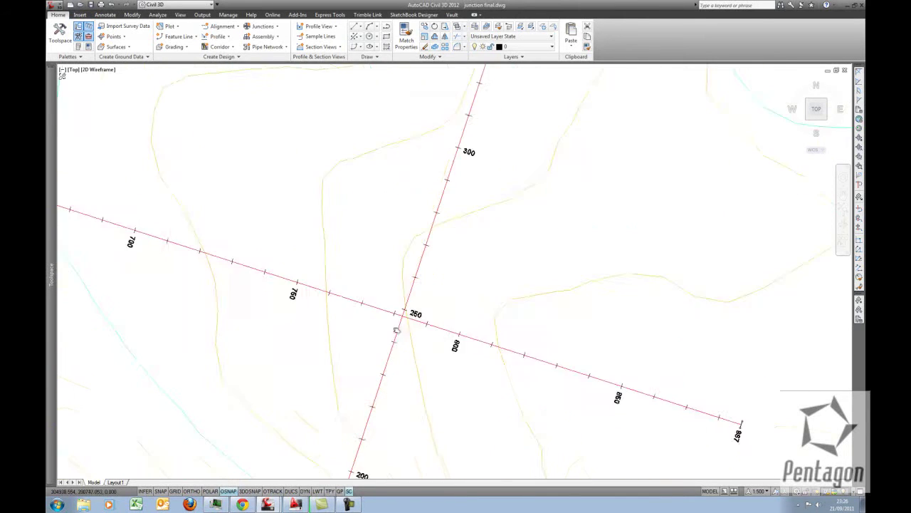
{"action": "middle_click_drag", "start_coordinate": [399, 321], "coordinate": [417, 302]}
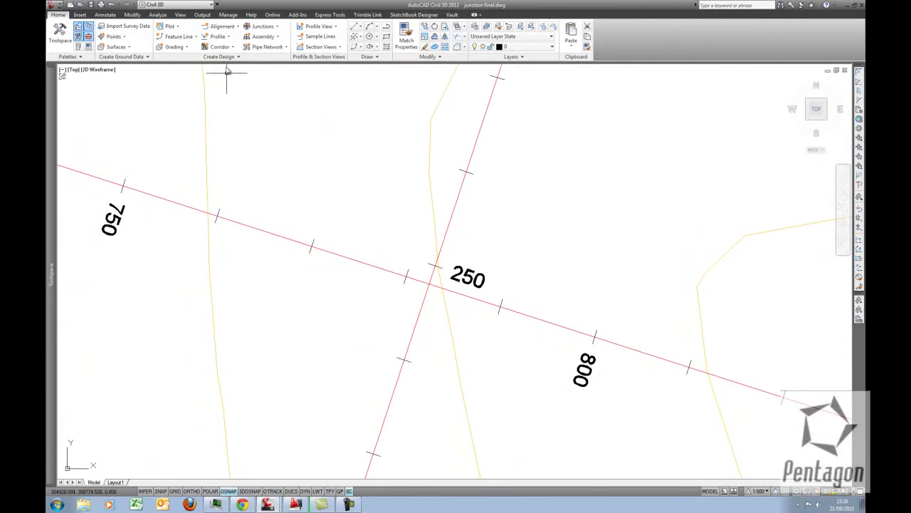
{"action": "left_click", "coordinate": [267, 29]}
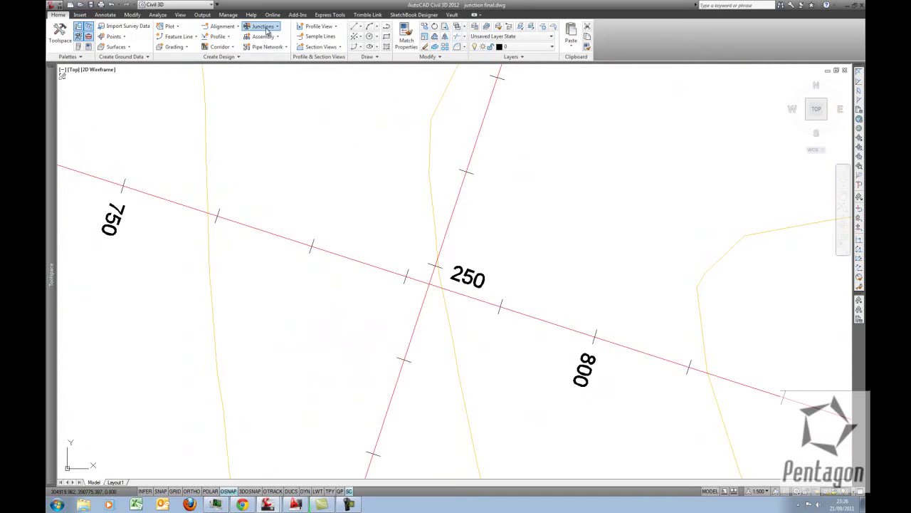
{"action": "left_click", "coordinate": [265, 40]}
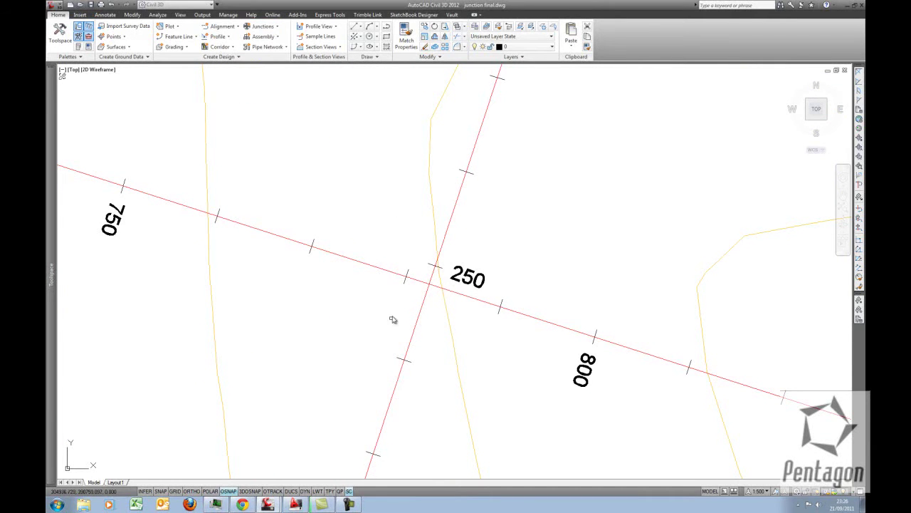
{"action": "left_click", "coordinate": [414, 324]}
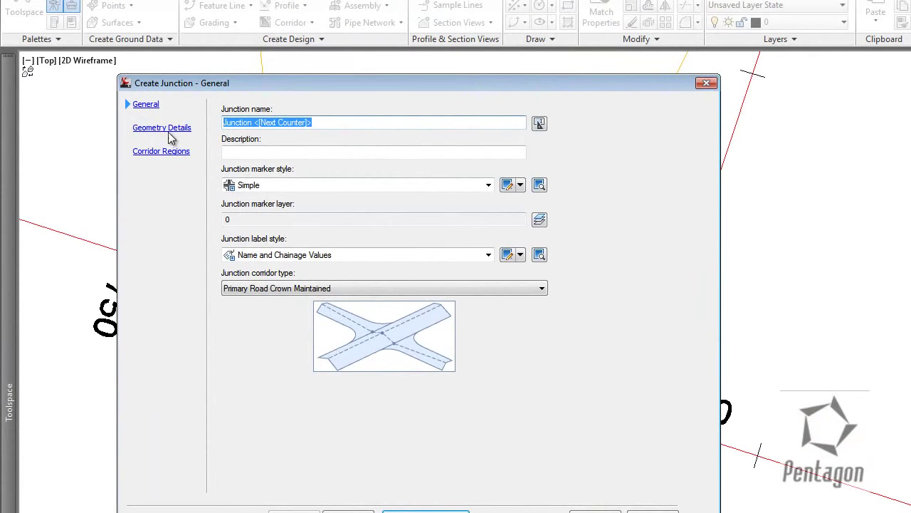
- Try the All Crowns Maintained junction corridor type and switch back to Primary Road Crown Maintained
{"action": "left_click", "coordinate": [527, 289]}
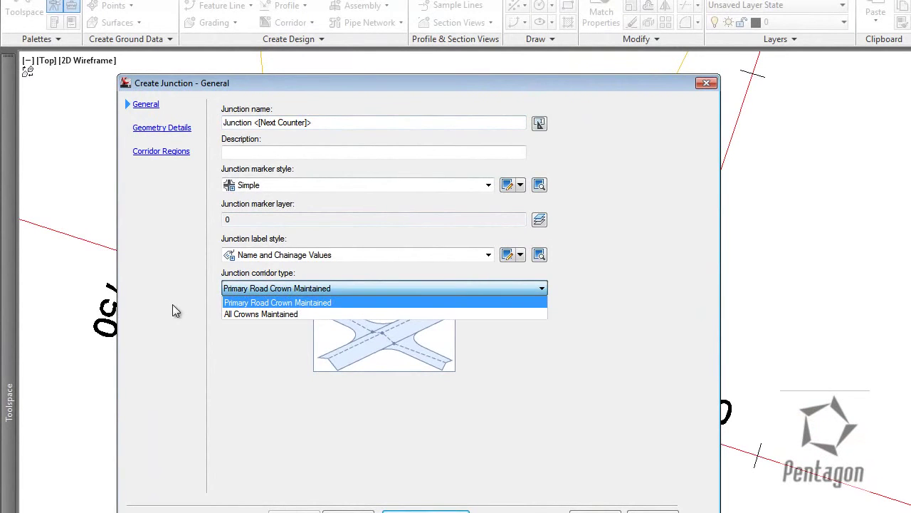
{"action": "left_click", "coordinate": [289, 316]}
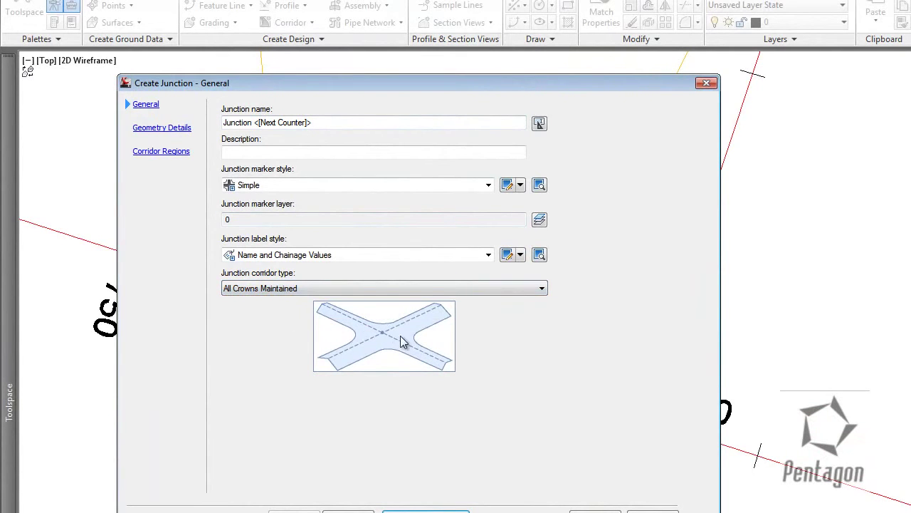
{"action": "left_click", "coordinate": [413, 291]}
{"action": "left_click", "coordinate": [383, 307]}
- In the junction's geometry details, accept 3.650 m offsets for both roads and the 12 m circular fillet corner radius
{"action": "left_click", "coordinate": [349, 511]}
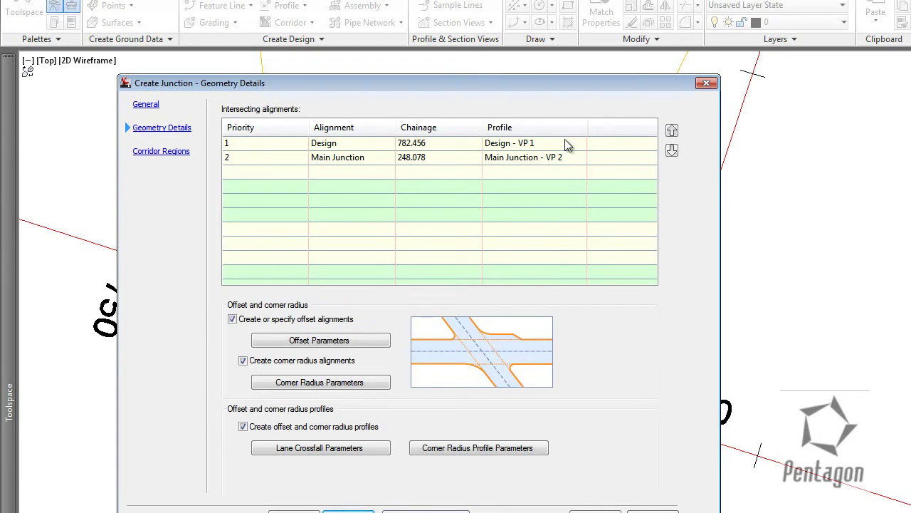
{"action": "left_click", "coordinate": [319, 341]}
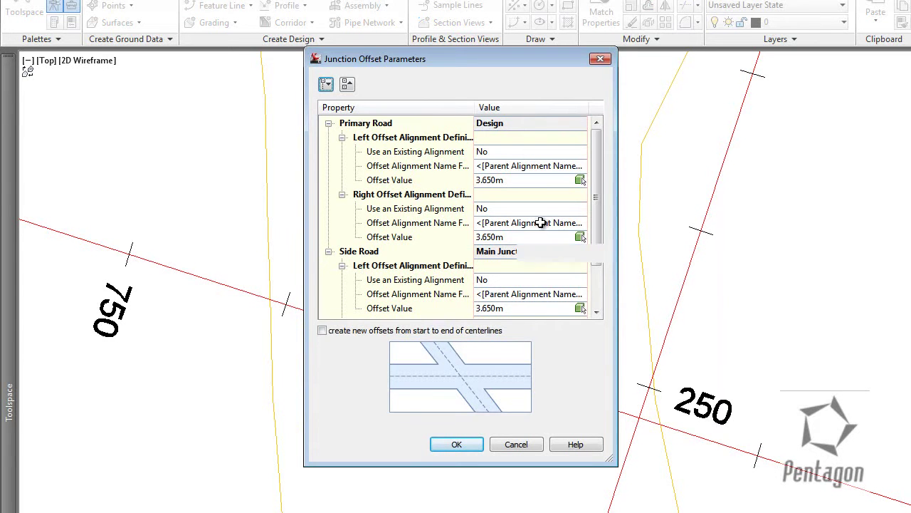
{"action": "left_click_drag", "start_coordinate": [596, 233], "coordinate": [602, 268]}
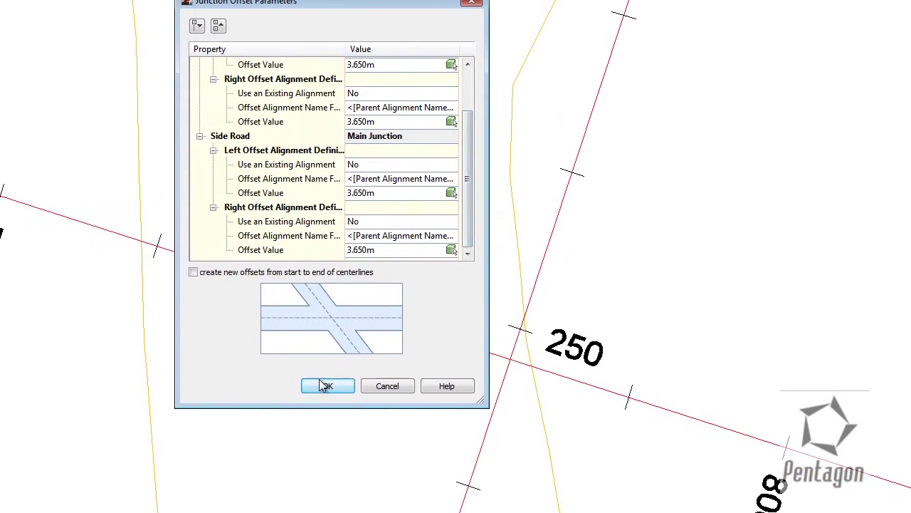
{"action": "left_click", "coordinate": [457, 444]}
{"action": "left_click", "coordinate": [116, 285]}
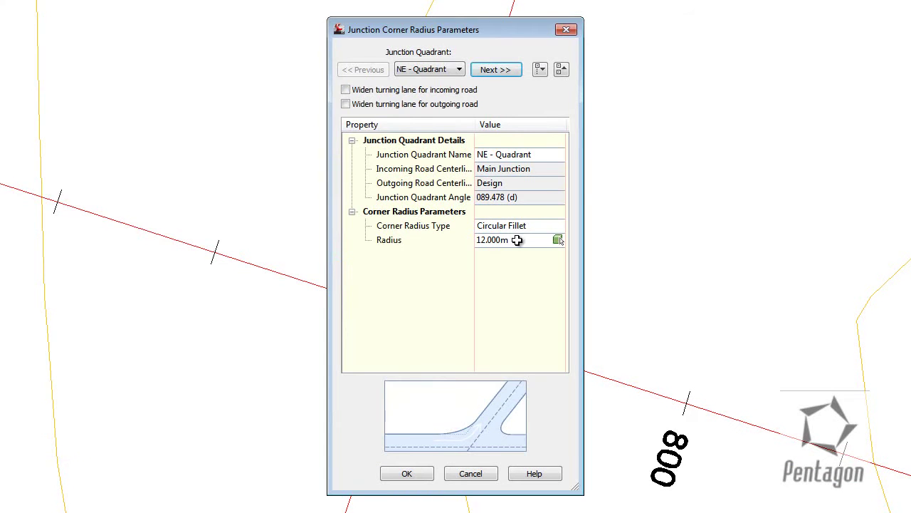
{"action": "left_click", "coordinate": [407, 473]}
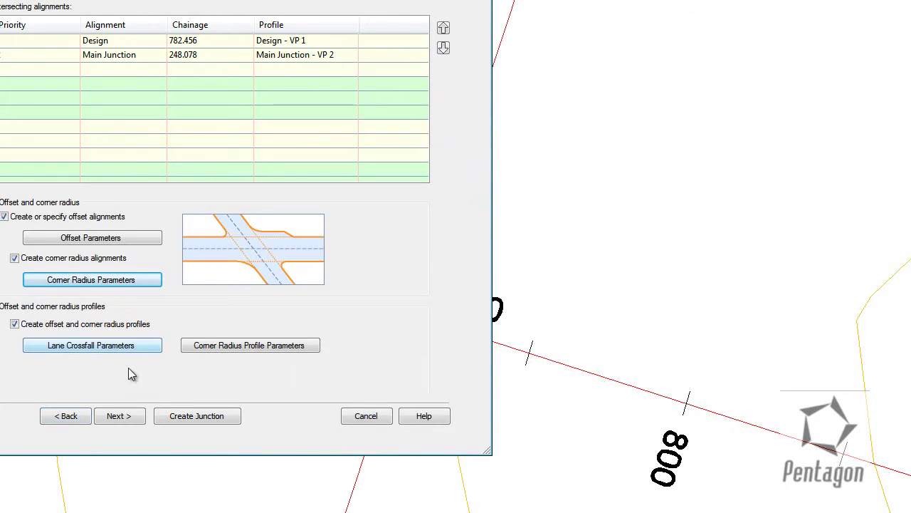
- Create the junction with a new corridor daylighting to surface EG, using the _Autodesk (Metric) Assembly Sets.xml assembly set
{"action": "left_click", "coordinate": [124, 423]}
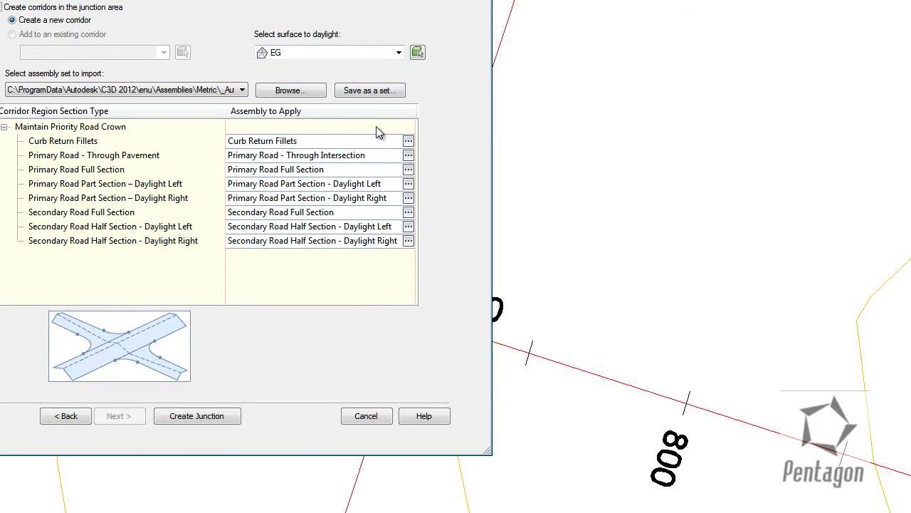
{"action": "left_click", "coordinate": [234, 92]}
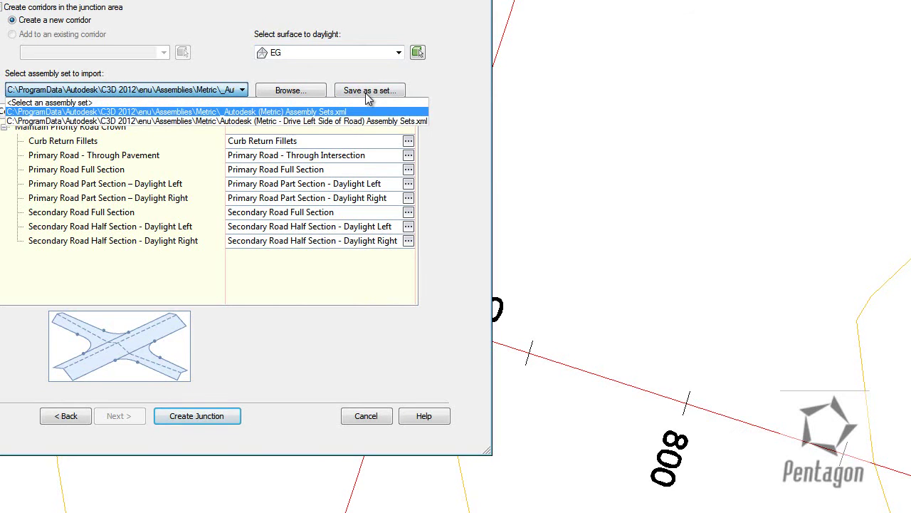
{"action": "left_click", "coordinate": [366, 72]}
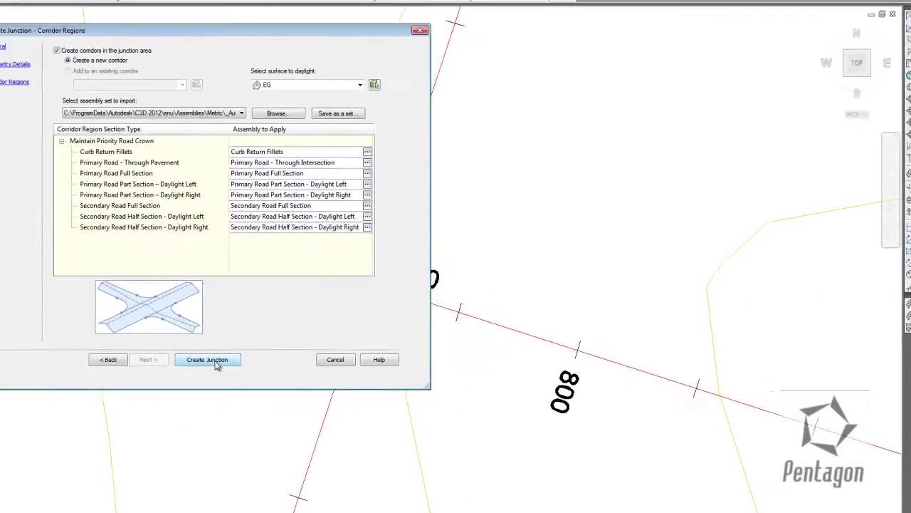
{"action": "left_click", "coordinate": [284, 362]}
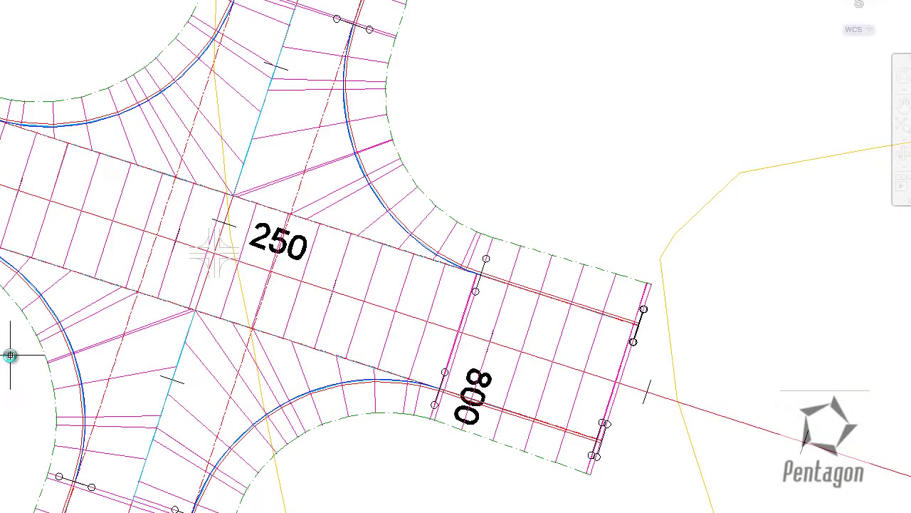
- Inspect the new junction corridor in 3D in the Object Viewer, orbiting to an oblique view, and close the viewer
{"action": "left_click", "coordinate": [139, 180]}
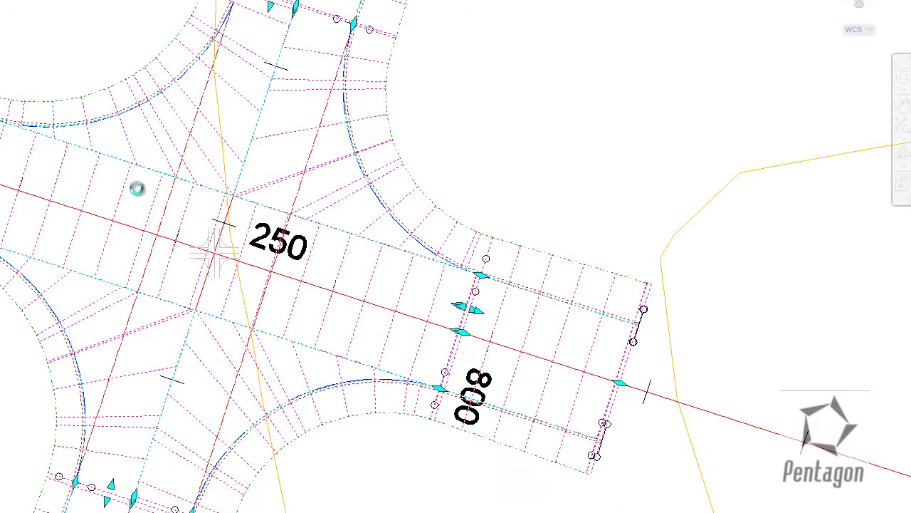
{"action": "right_click", "coordinate": [45, 45]}
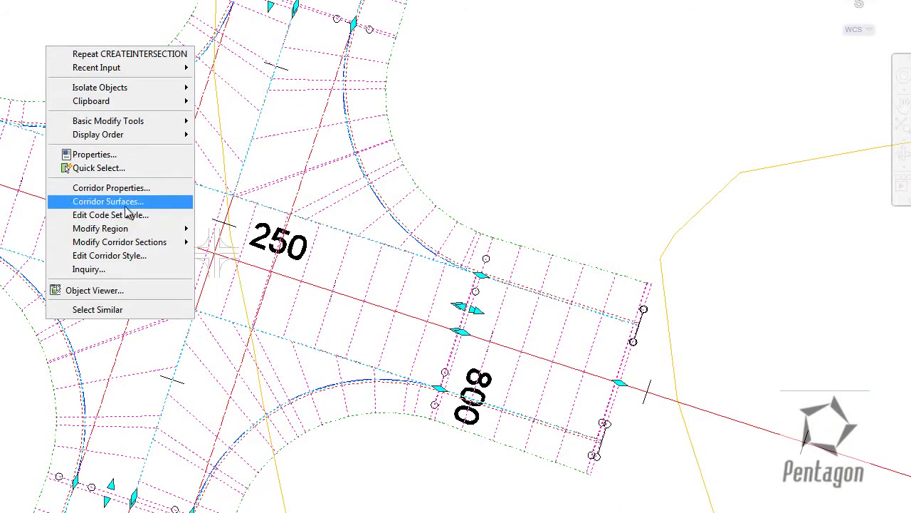
{"action": "left_click", "coordinate": [117, 292]}
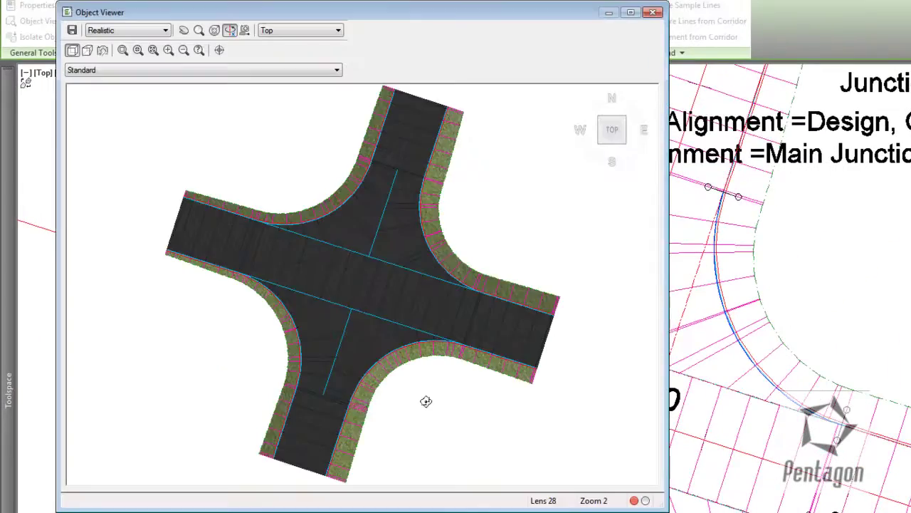
{"action": "left_click_drag", "start_coordinate": [426, 401], "coordinate": [377, 250]}
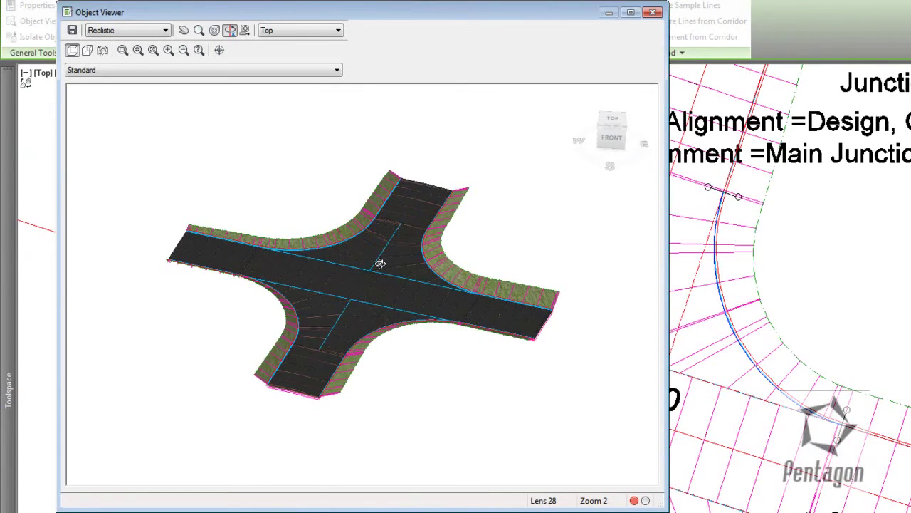
{"action": "scroll", "coordinate": [381, 263], "scroll_direction": "up", "scroll_amount": 5}
{"action": "right_click", "coordinate": [380, 263]}
{"action": "left_click", "coordinate": [396, 272]}
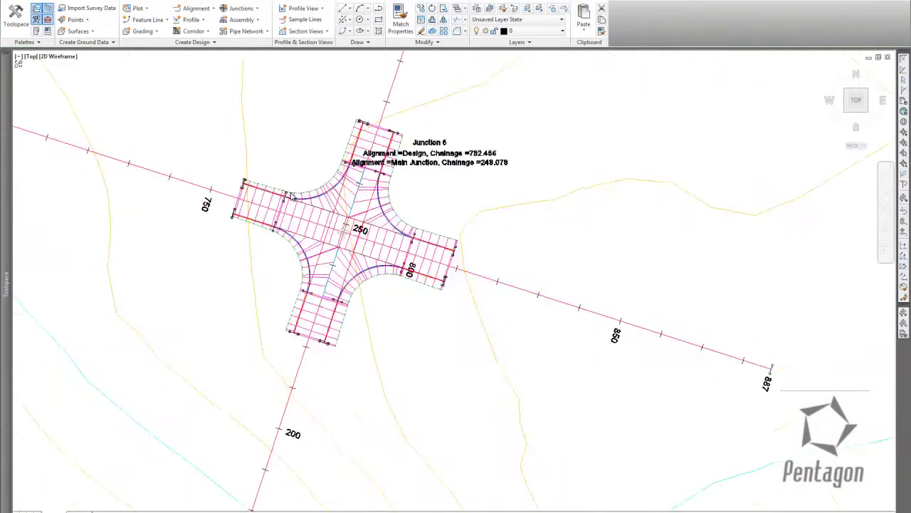
- Stretch the junction corridor's southern arm along the Main Junction alignment to the alignment's southern end
{"action": "scroll", "coordinate": [497, 259], "scroll_direction": "down", "scroll_amount": 3}
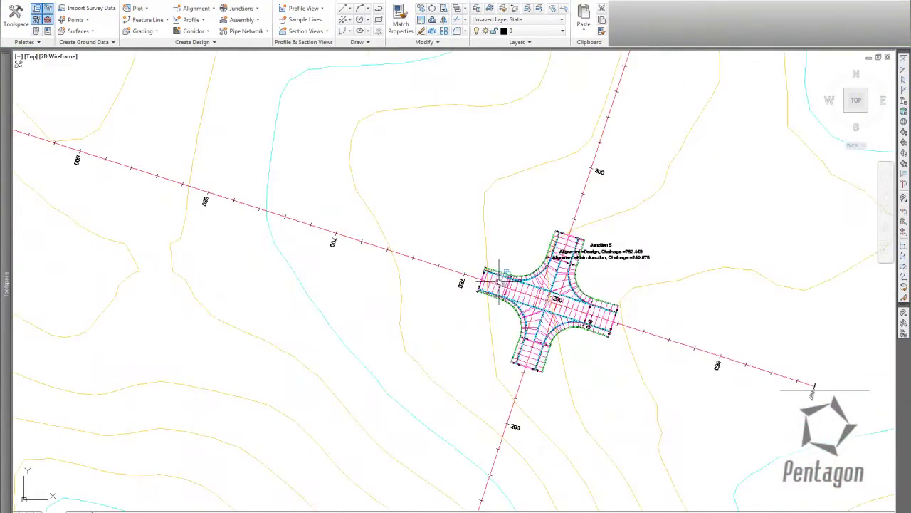
{"action": "middle_click_drag", "start_coordinate": [594, 376], "coordinate": [463, 193]}
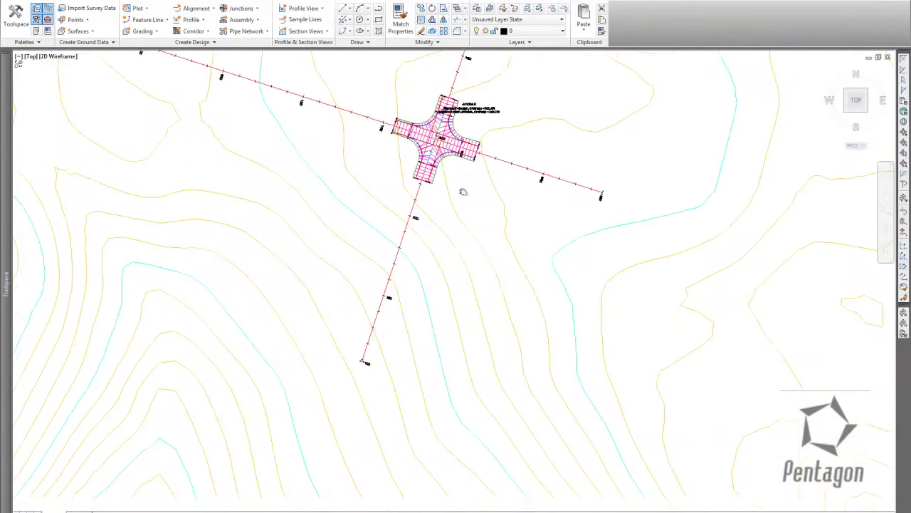
{"action": "scroll", "coordinate": [424, 181], "scroll_direction": "up", "scroll_amount": 3}
{"action": "left_click", "coordinate": [423, 180]}
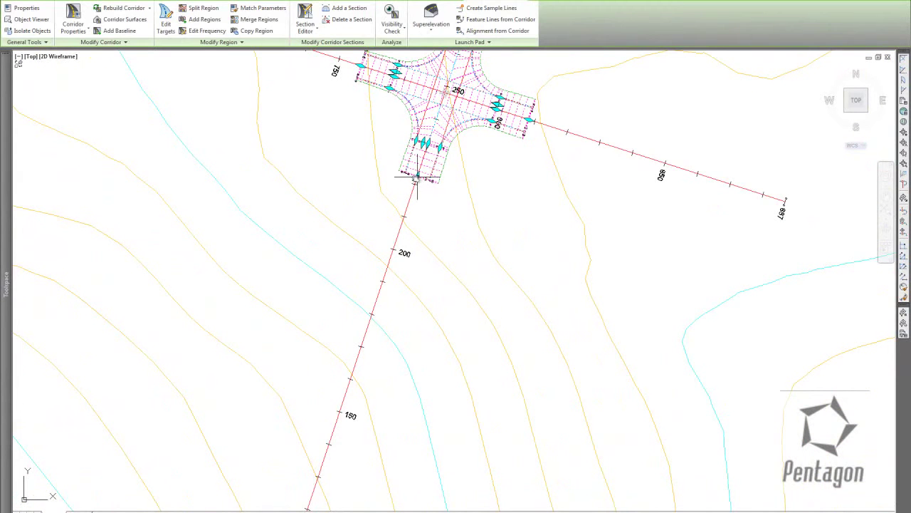
{"action": "middle_click_drag", "start_coordinate": [397, 342], "coordinate": [427, 112]}
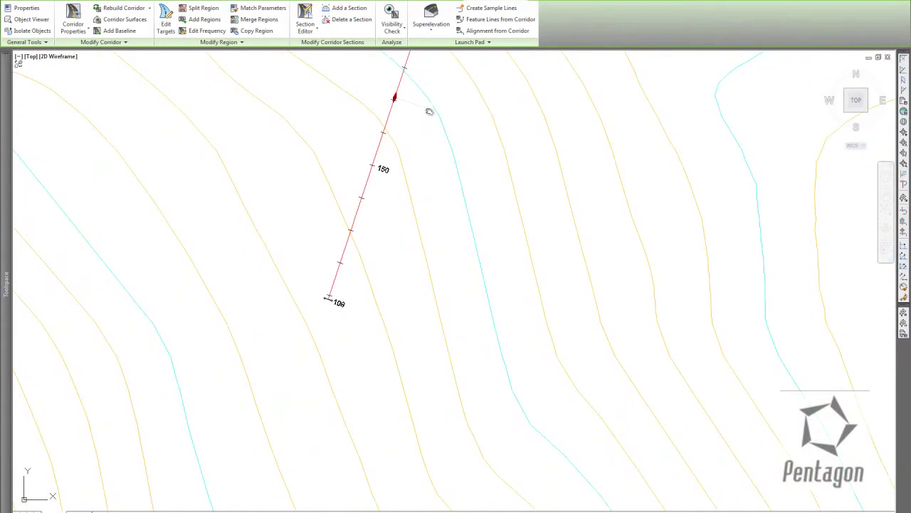
{"action": "scroll", "coordinate": [315, 315], "scroll_direction": "up", "scroll_amount": 3}
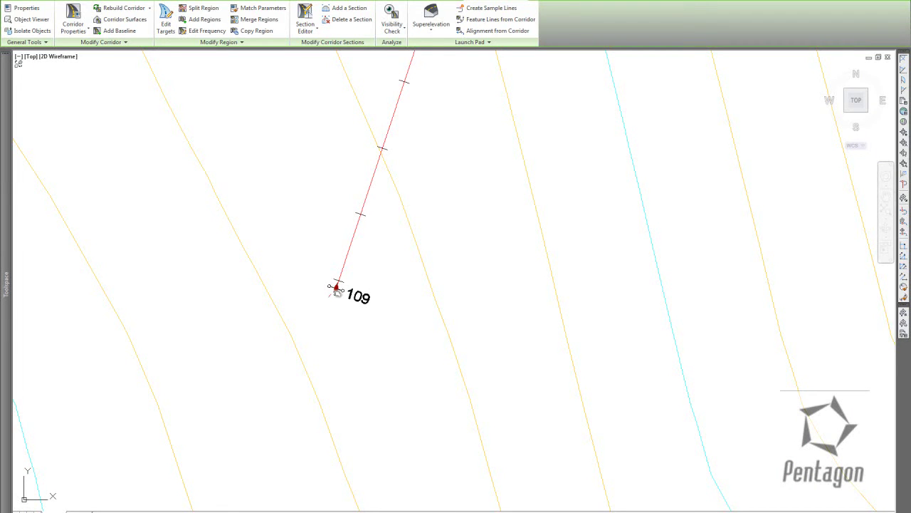
{"action": "scroll", "coordinate": [441, 242], "scroll_direction": "down", "scroll_amount": 5}
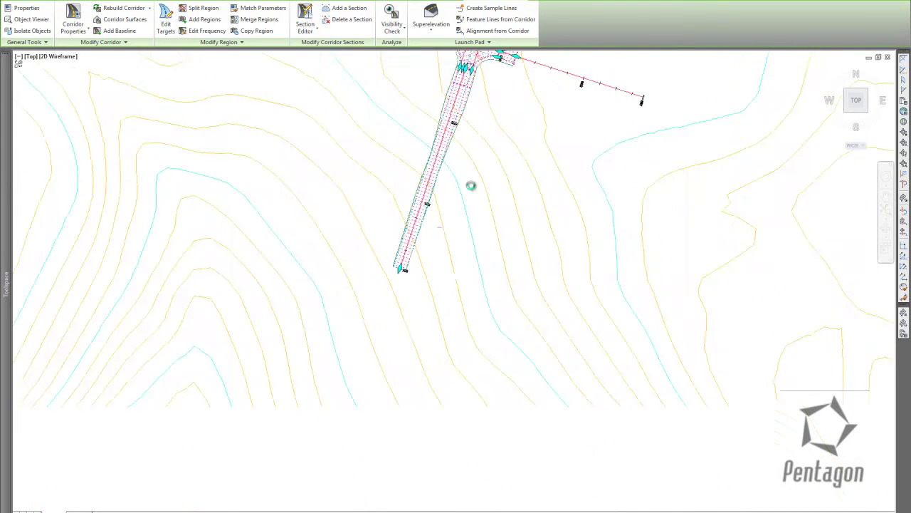
- Stretch the junction corridor's eastern arm along the Design alignment to the alignment's eastern end at chainage 887
{"action": "middle_click_drag", "start_coordinate": [456, 206], "coordinate": [423, 204]}
{"action": "scroll", "coordinate": [422, 203], "scroll_direction": "up", "scroll_amount": 6}
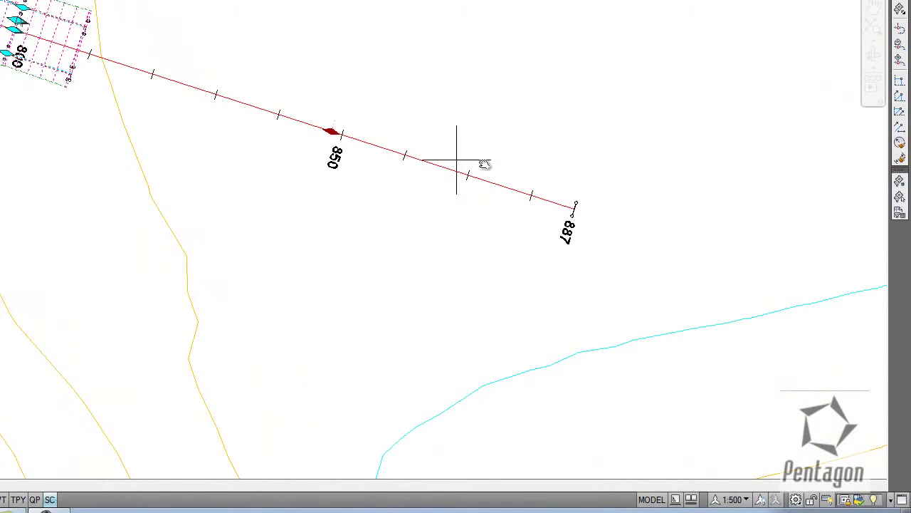
{"action": "left_click", "coordinate": [598, 164]}
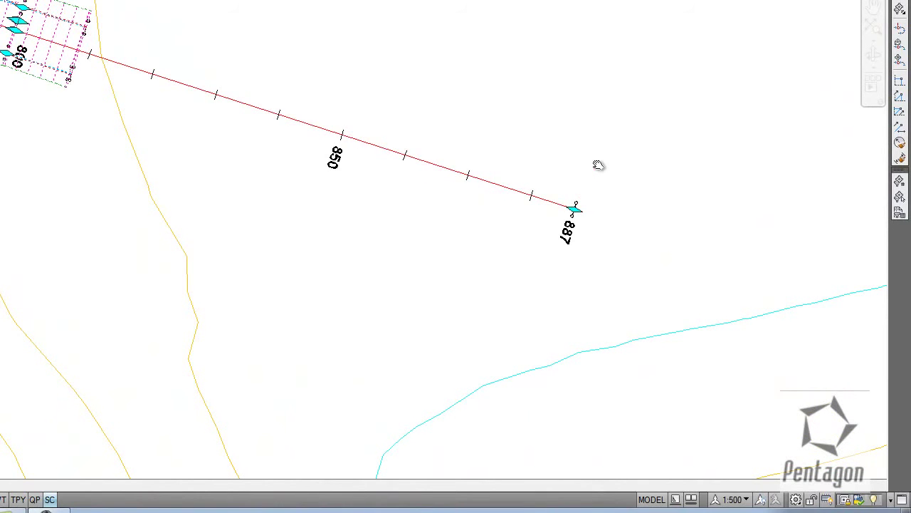
- Stretch the junction corridor's northern arm along the Main Junction alignment to the alignment's northern end at chainage 378
{"action": "middle_click_drag", "start_coordinate": [336, 183], "coordinate": [326, 386]}
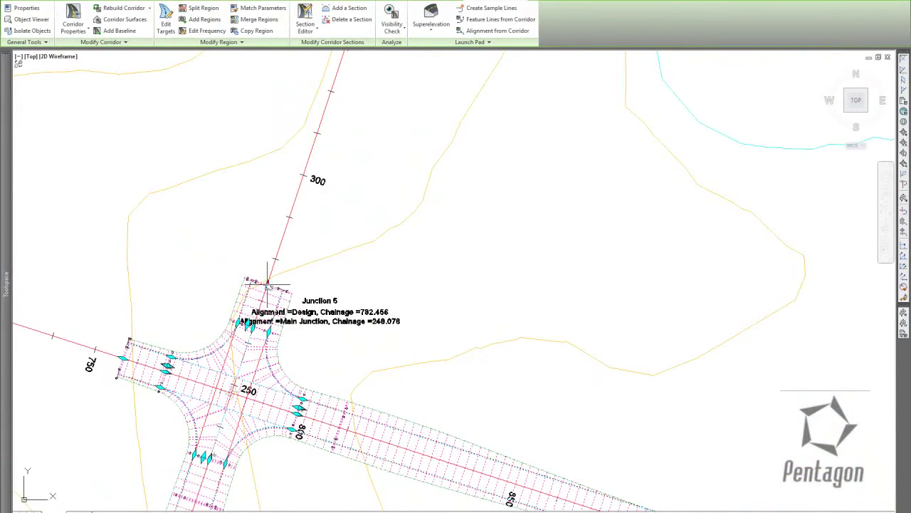
{"action": "scroll", "coordinate": [317, 184], "scroll_direction": "down", "scroll_amount": 6}
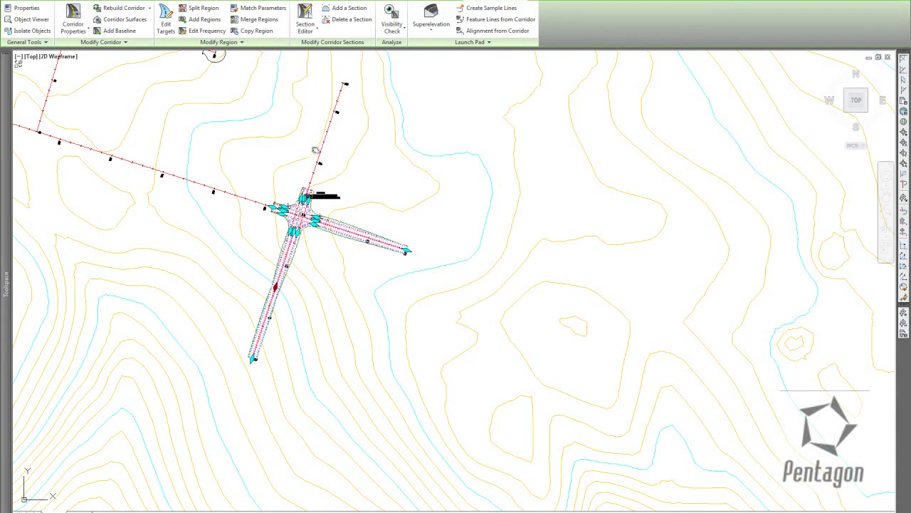
{"action": "middle_click_drag", "start_coordinate": [336, 91], "coordinate": [292, 213]}
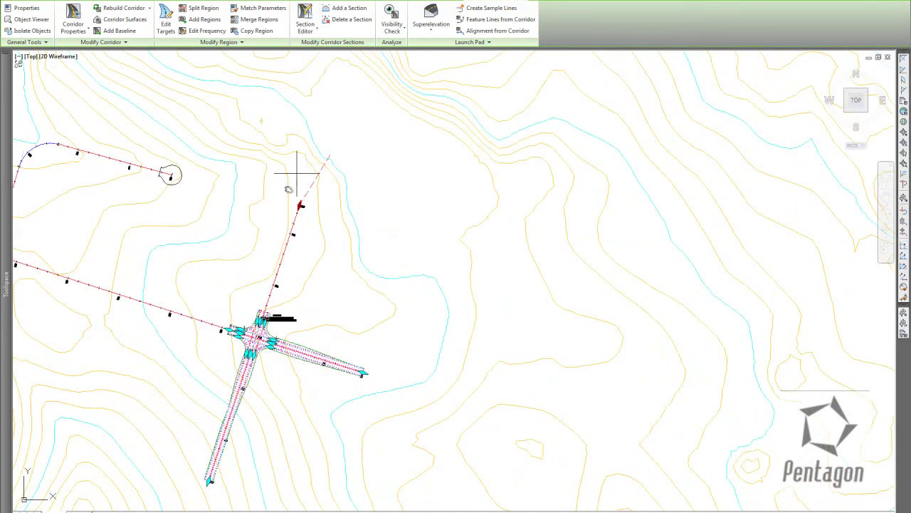
{"action": "scroll", "coordinate": [300, 203], "scroll_direction": "up", "scroll_amount": 2}
{"action": "scroll", "coordinate": [300, 206], "scroll_direction": "up", "scroll_amount": 3}
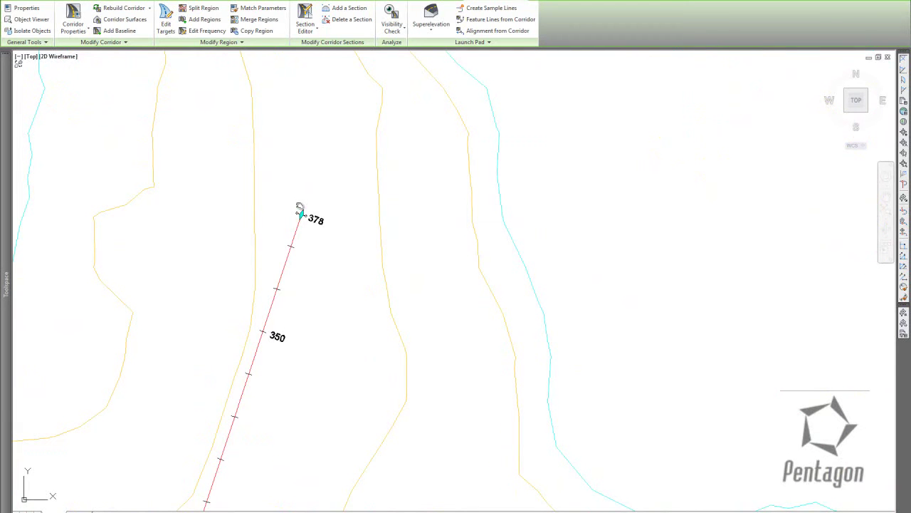
{"action": "left_click", "coordinate": [299, 205]}
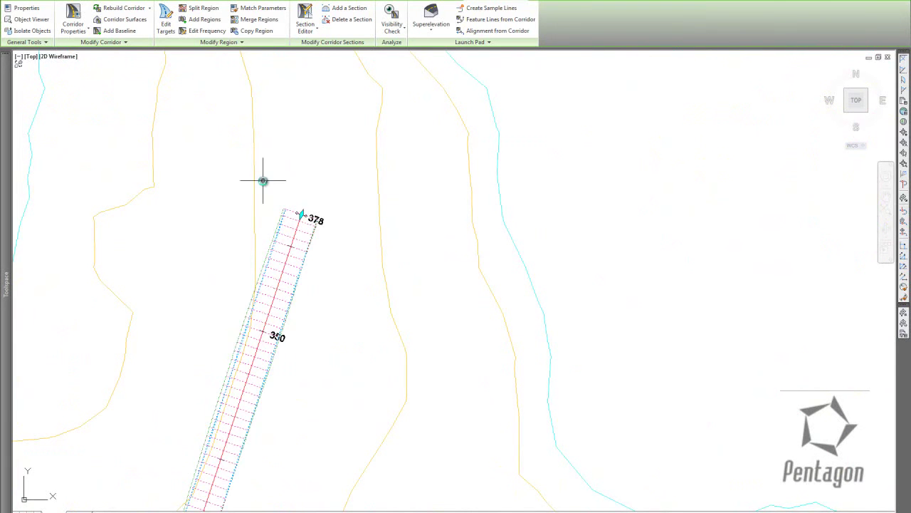
- Stretch the junction corridor's western arm along the Design alignment to about chainage 593, east of the side road's T-intersection
{"action": "scroll", "coordinate": [264, 192], "scroll_direction": "down", "scroll_amount": 6}
{"action": "middle_click_drag", "start_coordinate": [281, 278], "coordinate": [490, 267]}
{"action": "scroll", "coordinate": [490, 267], "scroll_direction": "up", "scroll_amount": 5}
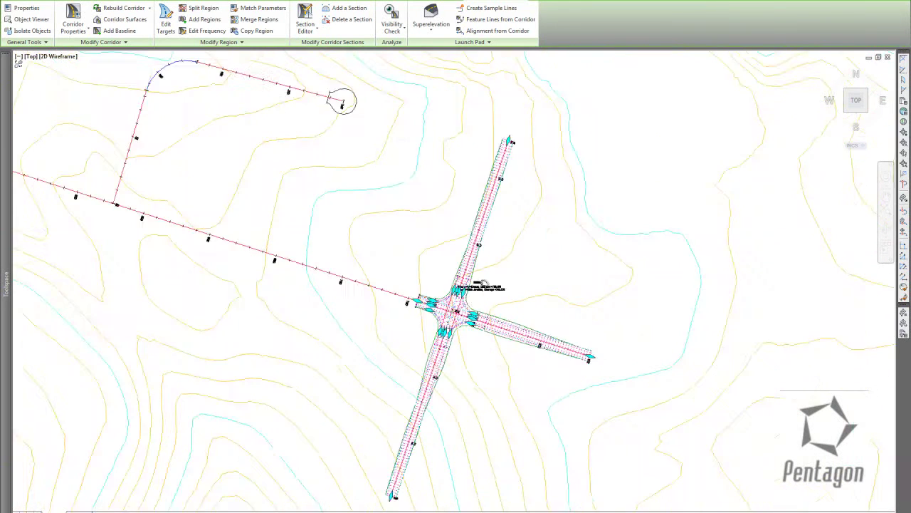
{"action": "left_click", "coordinate": [389, 309]}
{"action": "middle_click_drag", "start_coordinate": [150, 268], "coordinate": [525, 322]}
{"action": "scroll", "coordinate": [525, 322], "scroll_direction": "down", "scroll_amount": 2}
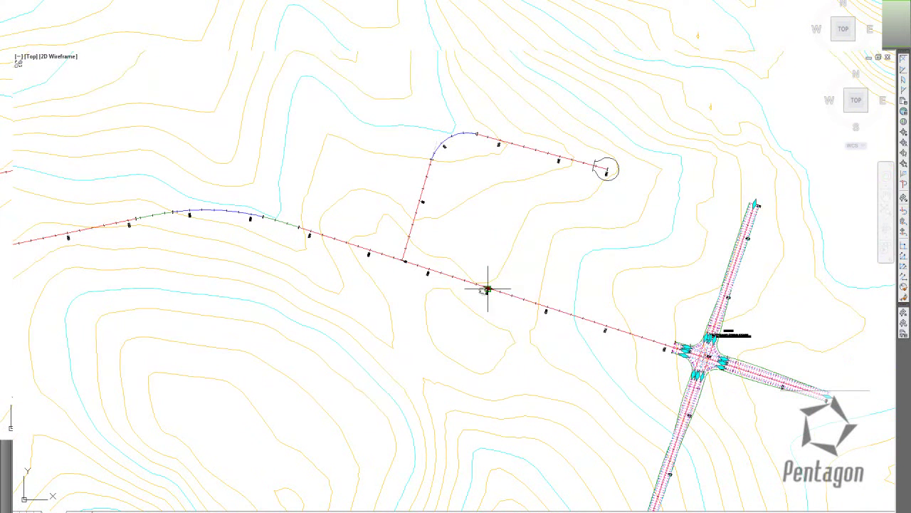
{"action": "left_click", "coordinate": [482, 288]}
- Create a junction where the north alignment meets the Design alignment, using the Primary Road Crown Maintained type and the default settings
{"action": "mouse_move", "coordinate": [423, 248]}
{"action": "middle_mouse_down"}
{"action": "mouse_move", "coordinate": [338, 275]}
{"action": "mouse_move", "coordinate": [345, 263]}
{"action": "middle_mouse_up"}
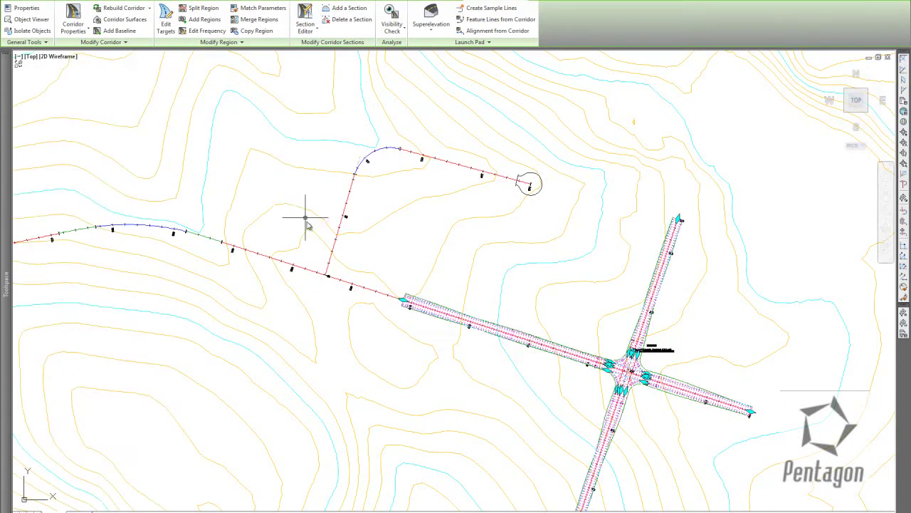
{"action": "scroll", "coordinate": [334, 272], "scroll_direction": "up", "scroll_amount": 6}
{"action": "scroll", "coordinate": [334, 272], "scroll_direction": "up", "scroll_amount": 3}
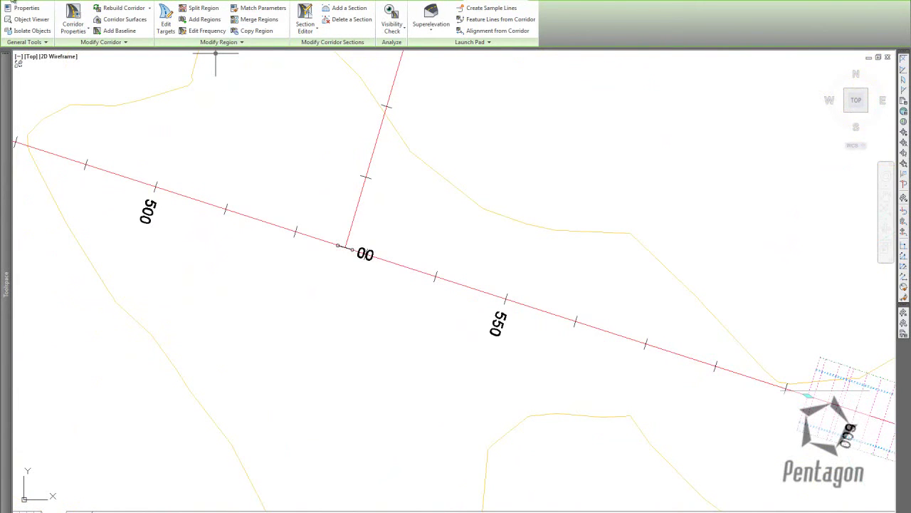
{"action": "key", "text": "Escape"}
{"action": "left_click", "coordinate": [240, 8]}
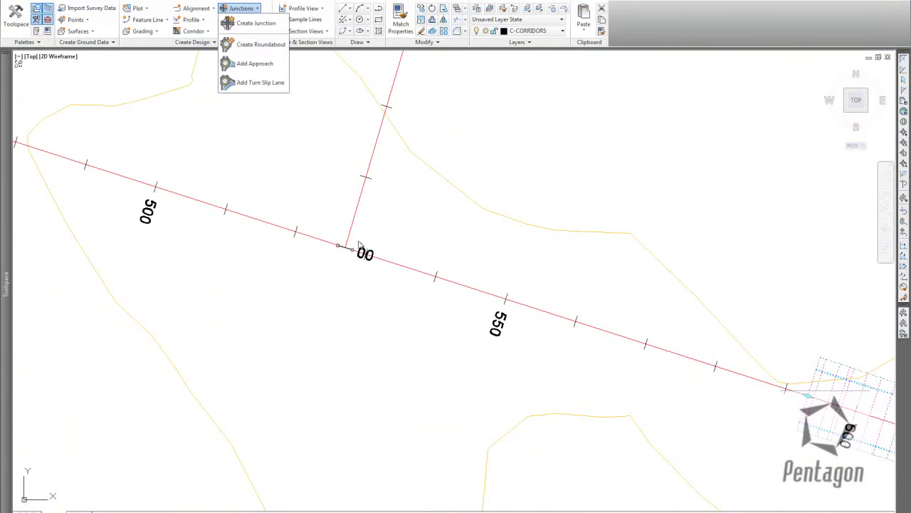
{"action": "left_click", "coordinate": [252, 23]}
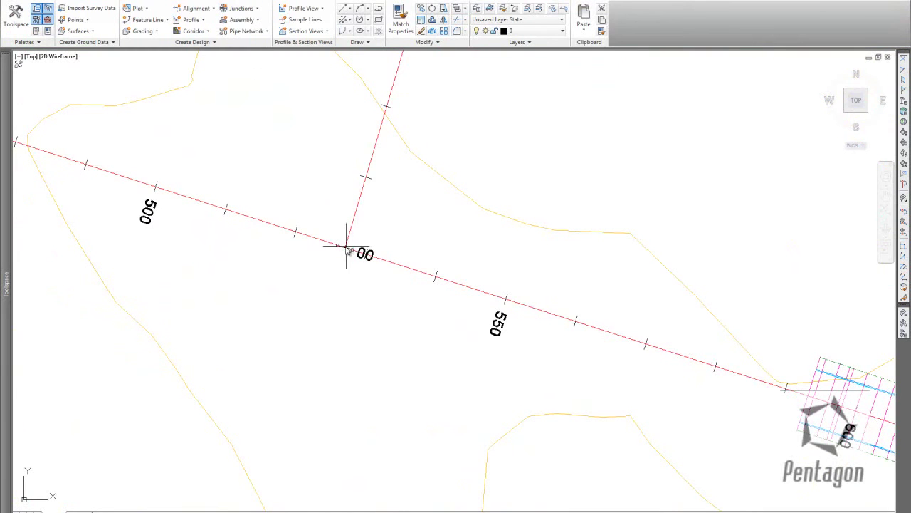
{"action": "left_click", "coordinate": [352, 267]}
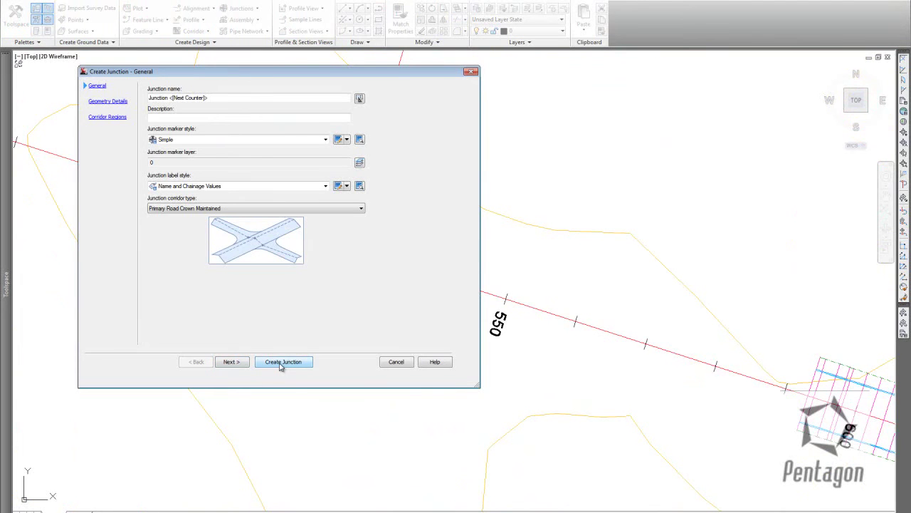
{"action": "left_click", "coordinate": [282, 362]}
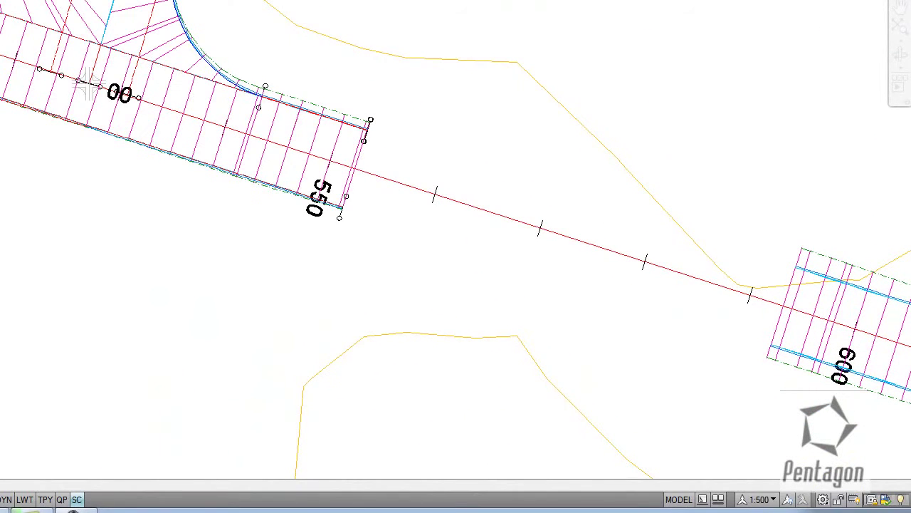
- Stretch the new T-junction corridor's eastern arm along the Design alignment to meet the corner of the crossroads corridor's western end
{"action": "left_click", "coordinate": [353, 158]}
{"action": "middle_click_drag", "start_coordinate": [365, 168], "coordinate": [145, 132]}
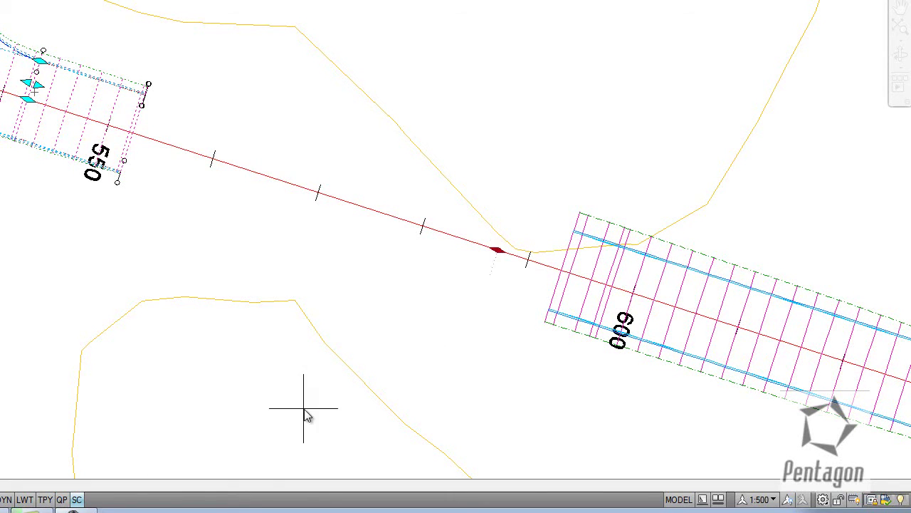
{"action": "scroll", "coordinate": [541, 249], "scroll_direction": "up", "scroll_amount": 3}
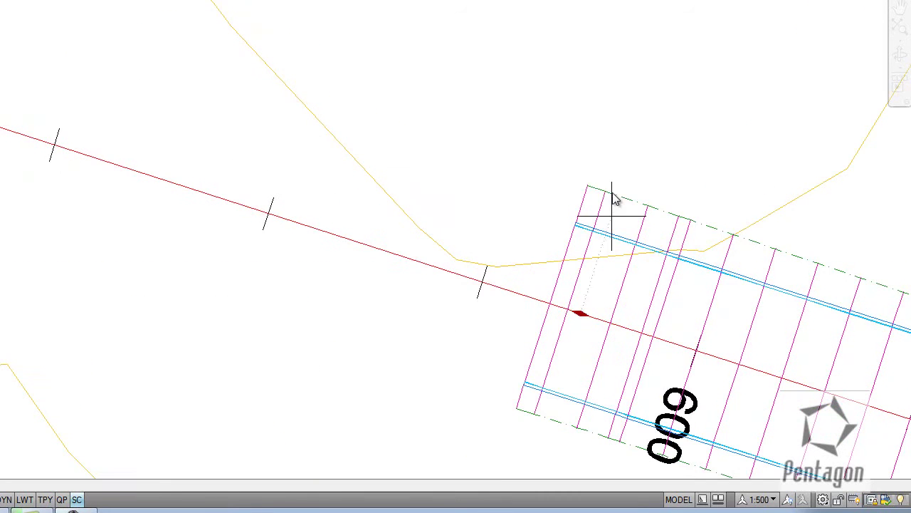
{"action": "left_click", "coordinate": [587, 186]}
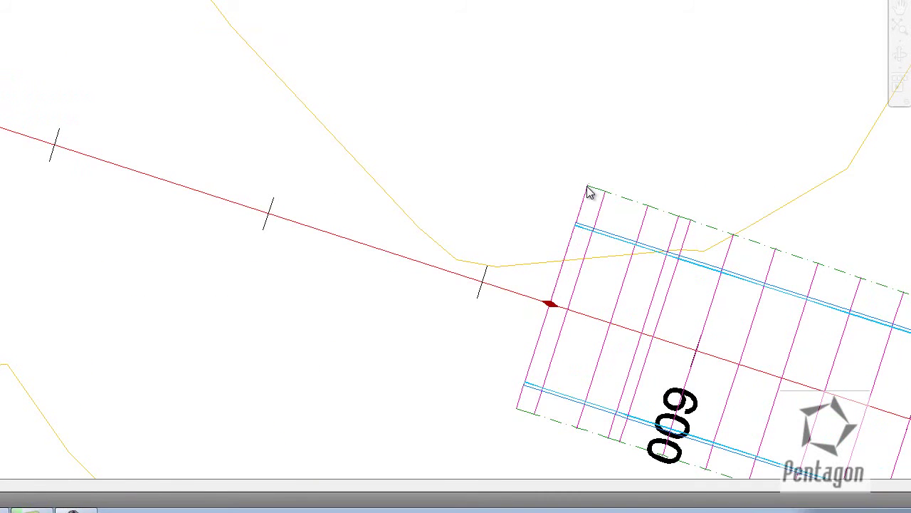
{"action": "scroll", "coordinate": [587, 186], "scroll_direction": "down", "scroll_amount": 5}
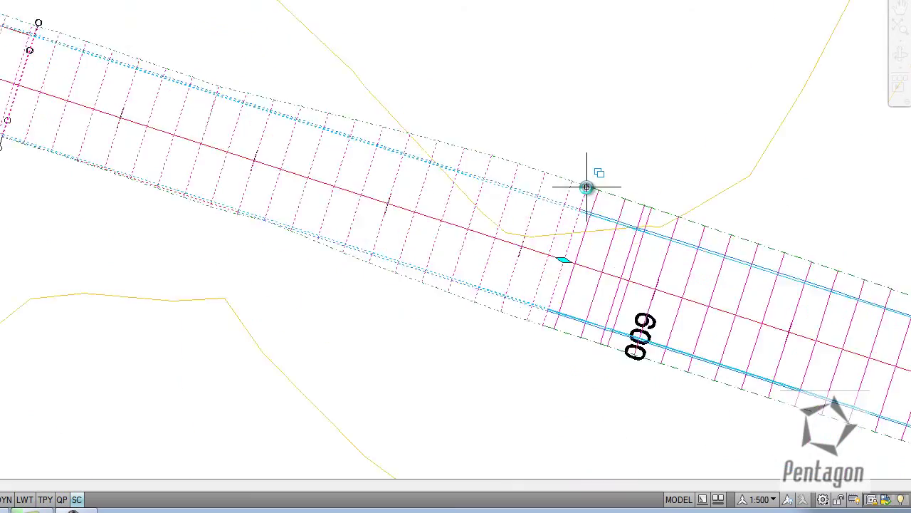
- Stretch the T-junction corridor's western arm along the Design alignment to the alignment's start at chainage 0
{"action": "scroll", "coordinate": [585, 190], "scroll_direction": "down", "scroll_amount": 3}
{"action": "scroll", "coordinate": [452, 119], "scroll_direction": "up", "scroll_amount": 5}
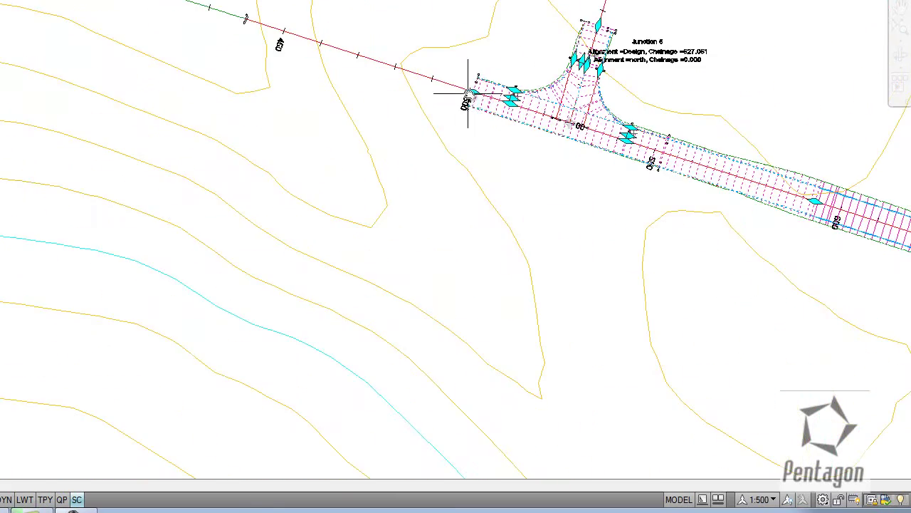
{"action": "mouse_move", "coordinate": [112, 163]}
{"action": "middle_mouse_down"}
{"action": "mouse_move", "coordinate": [392, 92]}
{"action": "mouse_move", "coordinate": [223, 75]}
{"action": "middle_mouse_up"}
{"action": "middle_click_drag", "start_coordinate": [84, 90], "coordinate": [625, 70]}
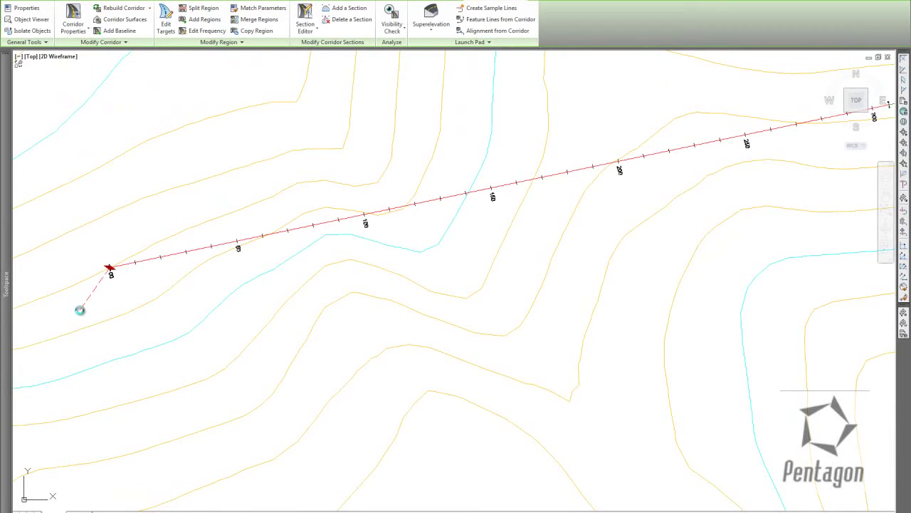
{"action": "key", "text": "Return"}
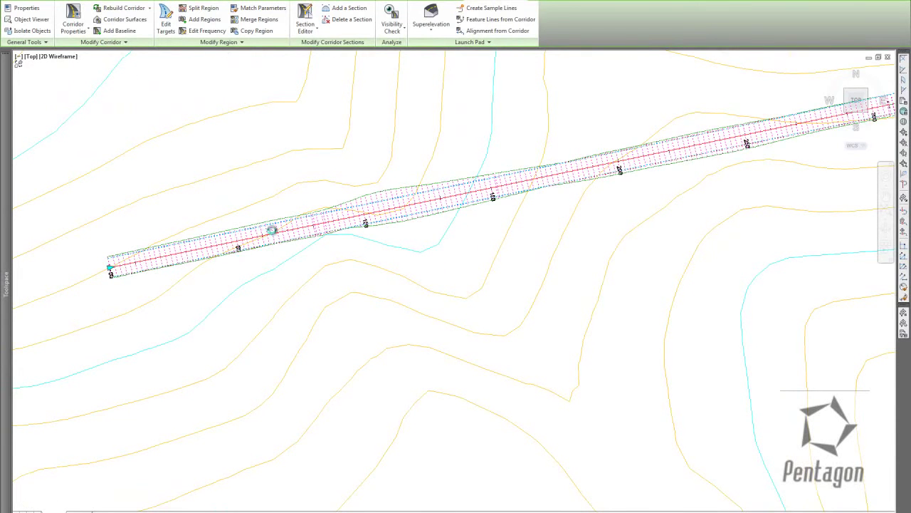
- Stretch the T-junction corridor's northern arm along the north alignment to the entrance line of the turning head
{"action": "scroll", "coordinate": [380, 263], "scroll_direction": "down", "scroll_amount": 5}
{"action": "scroll", "coordinate": [381, 263], "scroll_direction": "down", "scroll_amount": 2}
{"action": "scroll", "coordinate": [407, 290], "scroll_direction": "up", "scroll_amount": 10}
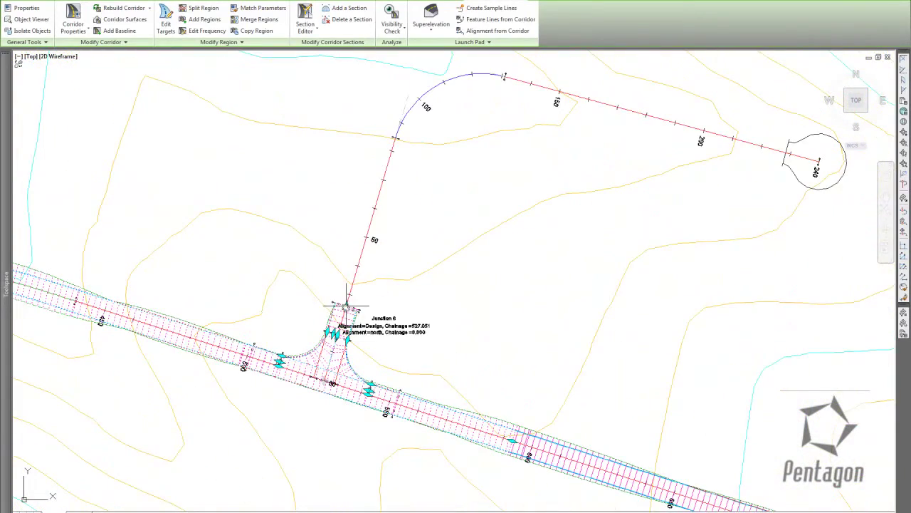
{"action": "left_click", "coordinate": [347, 307]}
{"action": "middle_click_drag", "start_coordinate": [484, 123], "coordinate": [183, 198]}
{"action": "scroll", "coordinate": [472, 234], "scroll_direction": "up", "scroll_amount": 5}
{"action": "scroll", "coordinate": [555, 197], "scroll_direction": "up", "scroll_amount": 3}
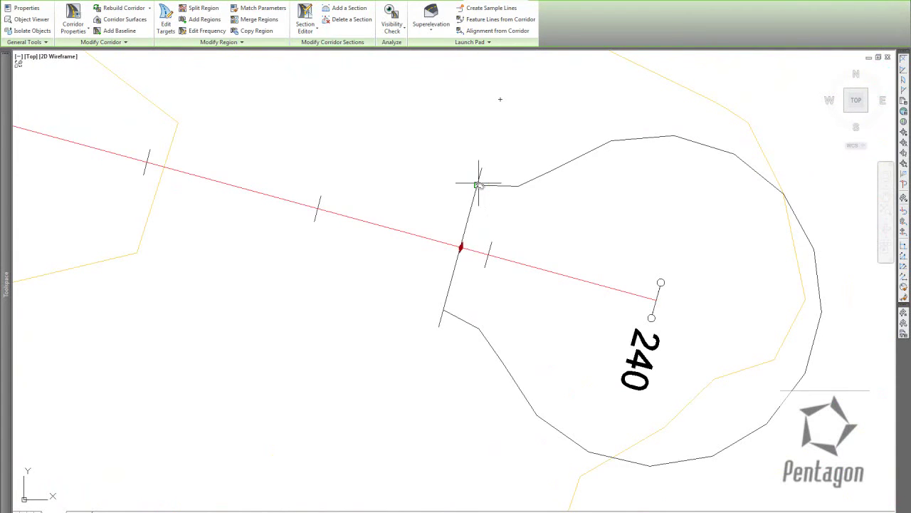
{"action": "scroll", "coordinate": [478, 185], "scroll_direction": "up", "scroll_amount": 1}
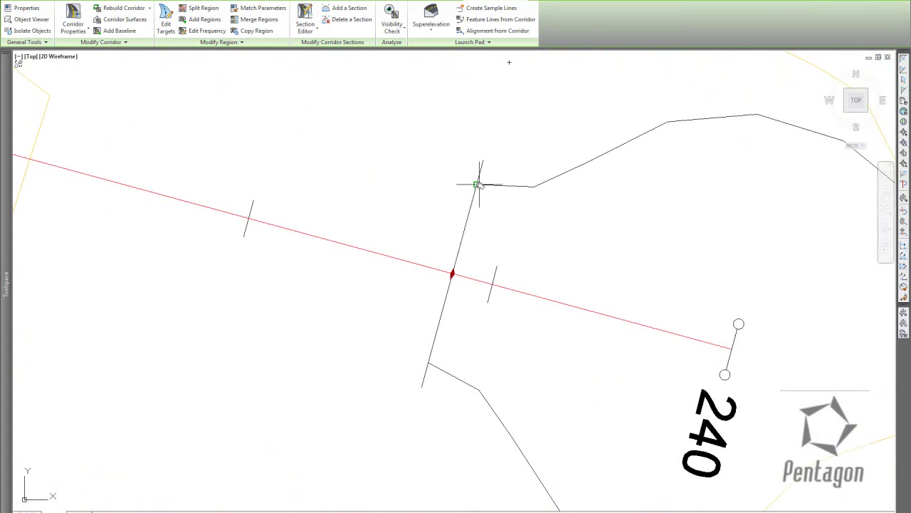
{"action": "left_click", "coordinate": [479, 184]}
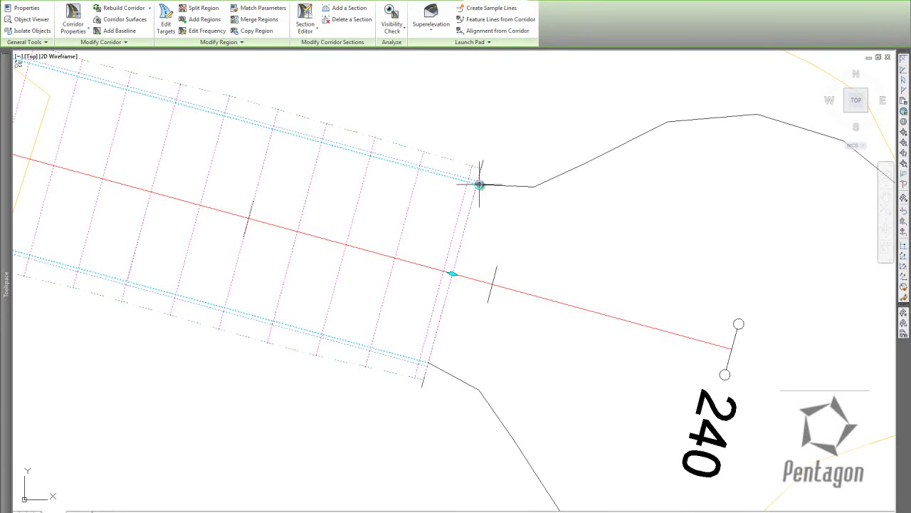
- In the T-junction corridor's properties, create a corridor surface named DesignA and add the Top links to it
{"action": "scroll", "coordinate": [471, 178], "scroll_direction": "down", "scroll_amount": 2}
{"action": "scroll", "coordinate": [470, 178], "scroll_direction": "down", "scroll_amount": 3}
{"action": "middle_click_drag", "start_coordinate": [406, 203], "coordinate": [443, 213]}
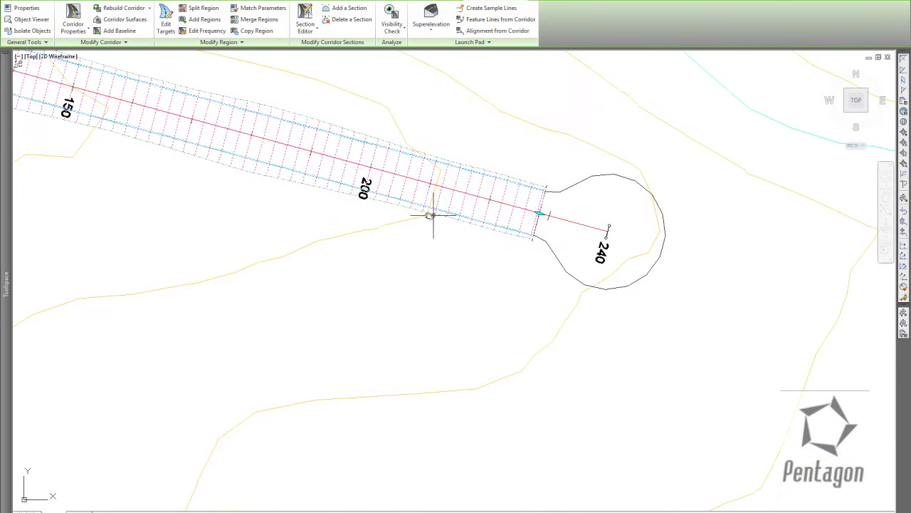
{"action": "right_click", "coordinate": [391, 187]}
{"action": "left_click", "coordinate": [436, 282]}
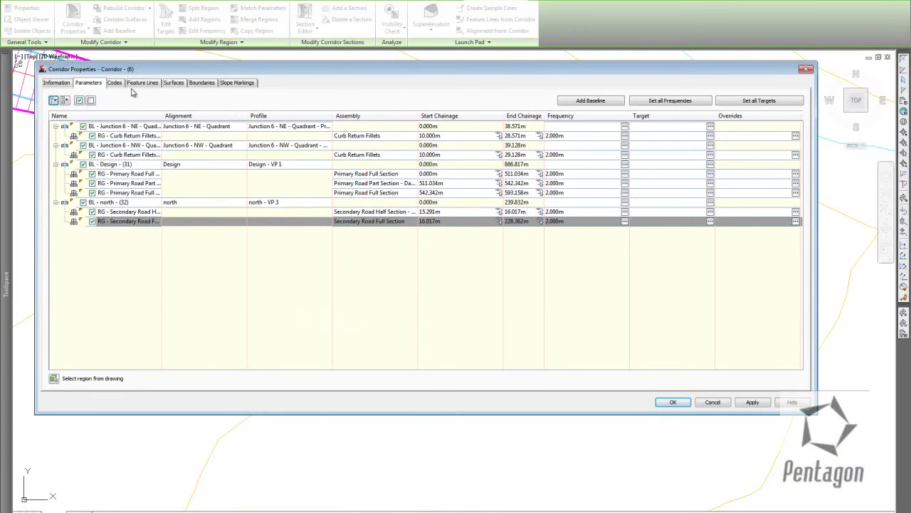
{"action": "left_click", "coordinate": [173, 82]}
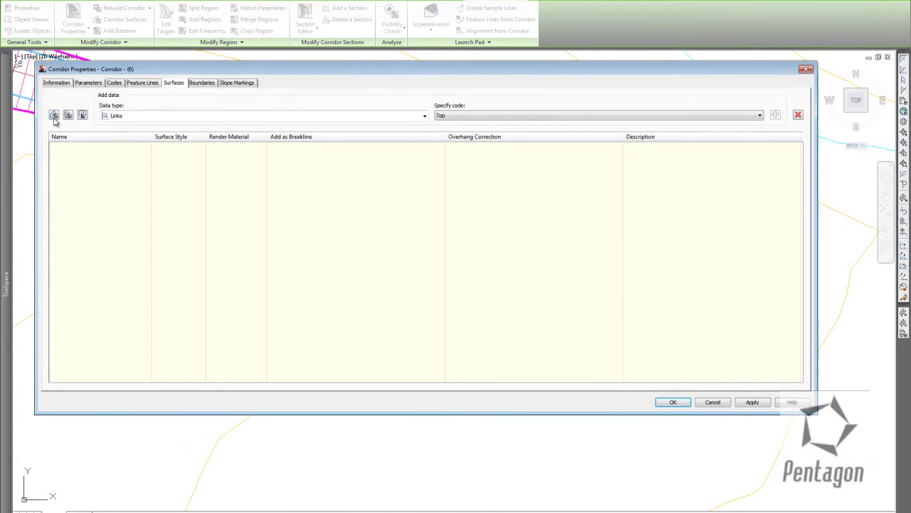
{"action": "left_click", "coordinate": [161, 148]}
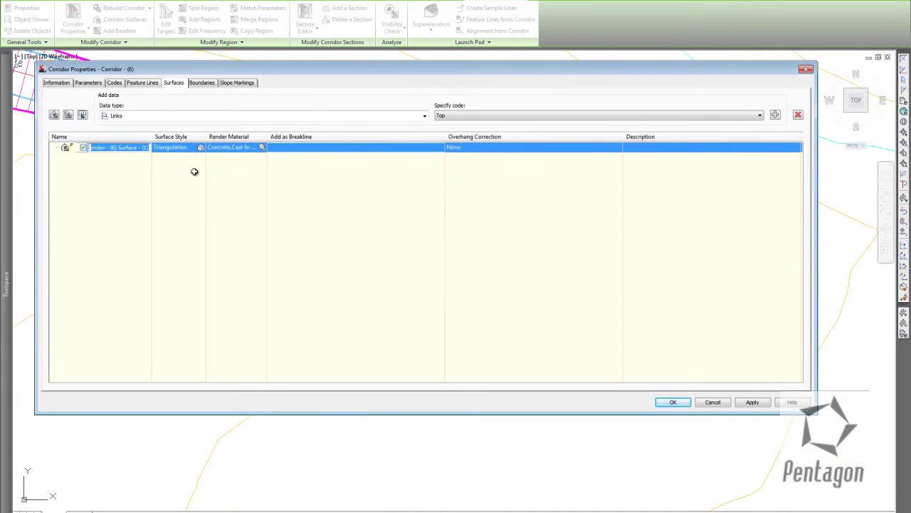
{"action": "type", "text": "DesignA"}
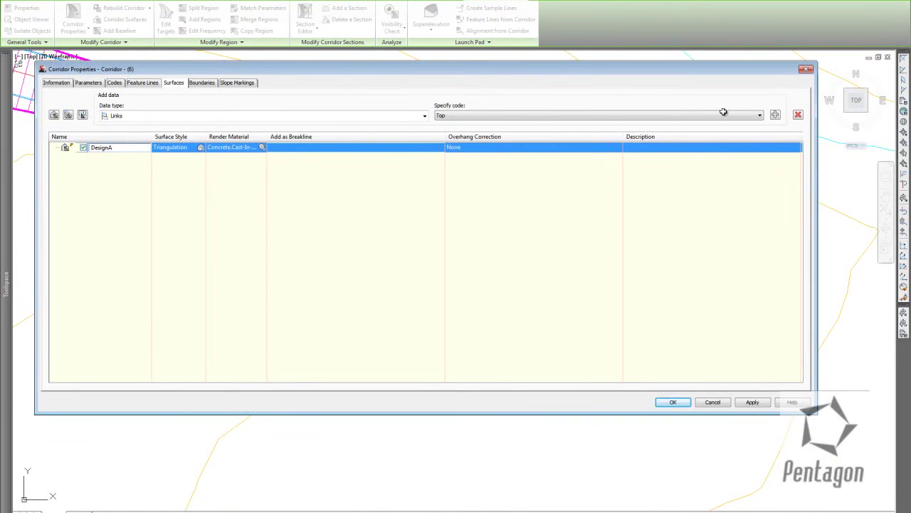
{"action": "left_click", "coordinate": [775, 115]}
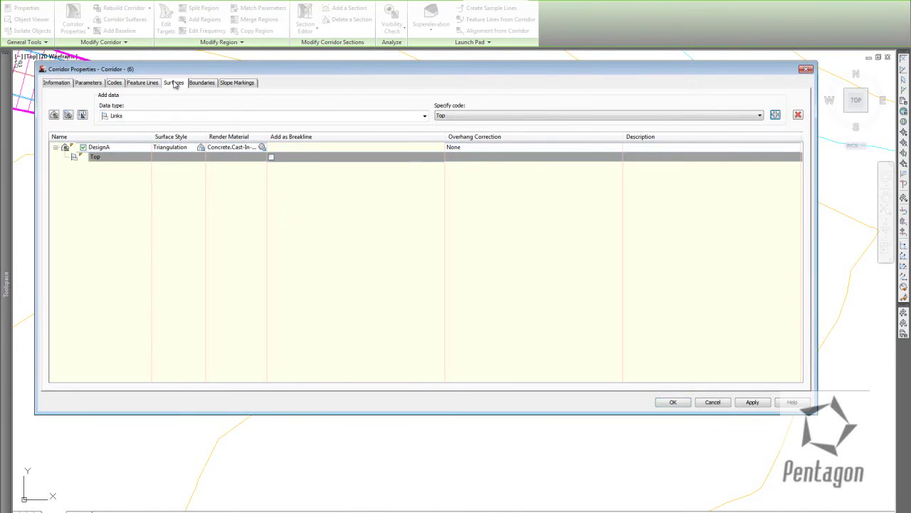
- Add the corridor extents as outside boundary of the DesignA surface and apply the corridor properties, rebuilding the corridor
{"action": "left_click", "coordinate": [202, 83]}
{"action": "right_click", "coordinate": [89, 114]}
{"action": "left_click", "coordinate": [132, 117]}
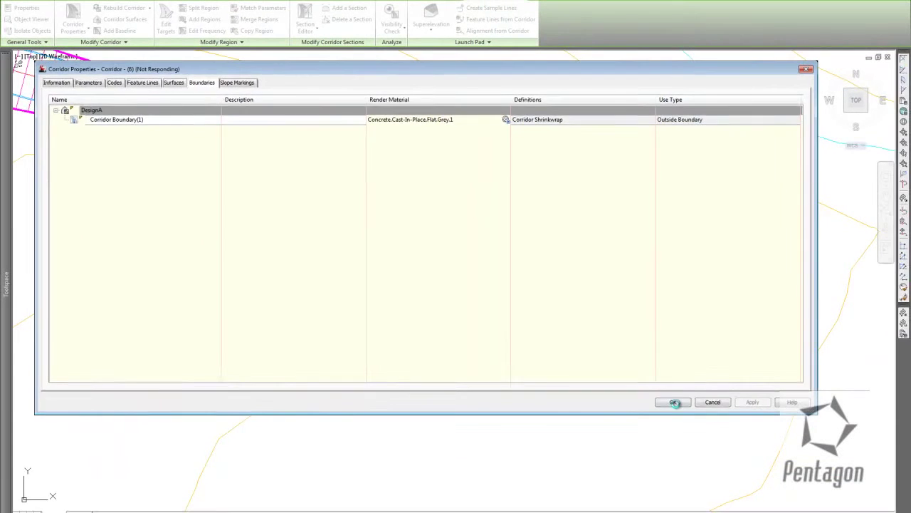
{"action": "left_click", "coordinate": [695, 494]}
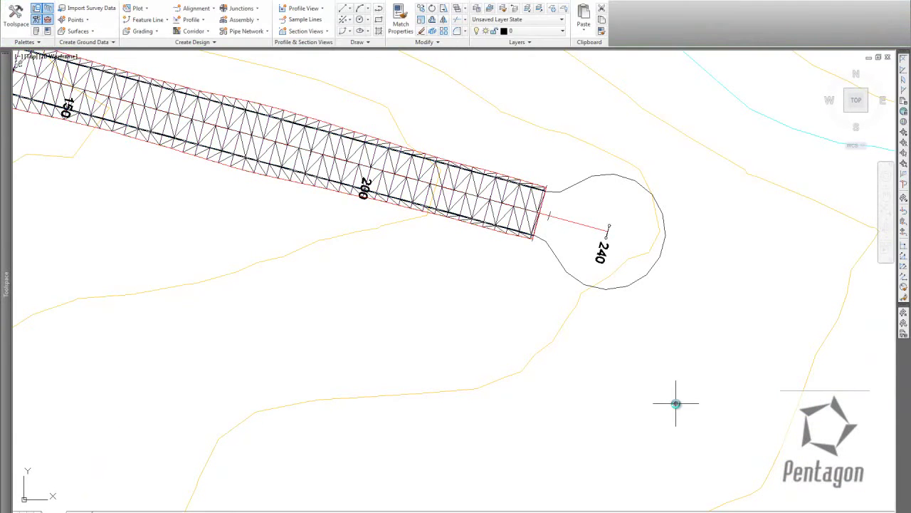
{"action": "scroll", "coordinate": [544, 187], "scroll_direction": "up", "scroll_amount": 3}
{"action": "scroll", "coordinate": [544, 187], "scroll_direction": "up", "scroll_amount": 5}
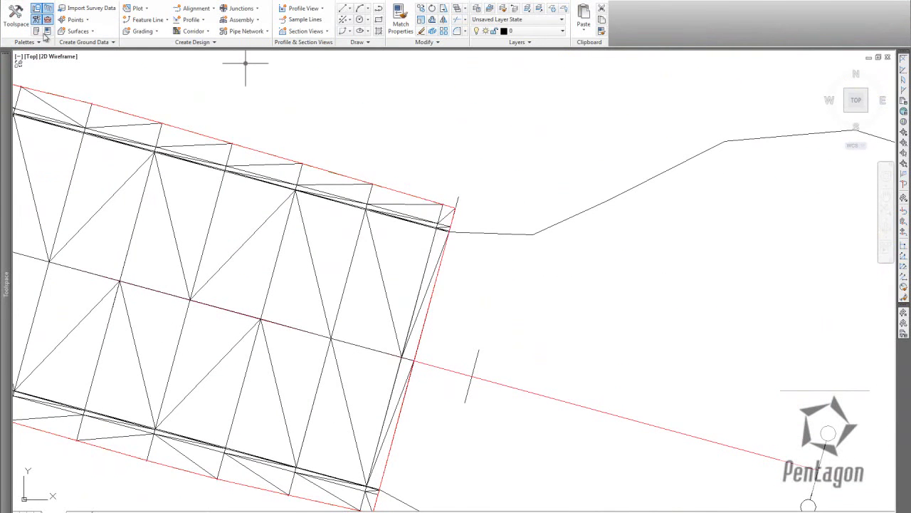
- Add a surface spot level label at the DesignA corner where the north arm's kerb meets the turning head outline
{"action": "left_click", "coordinate": [89, 1]}
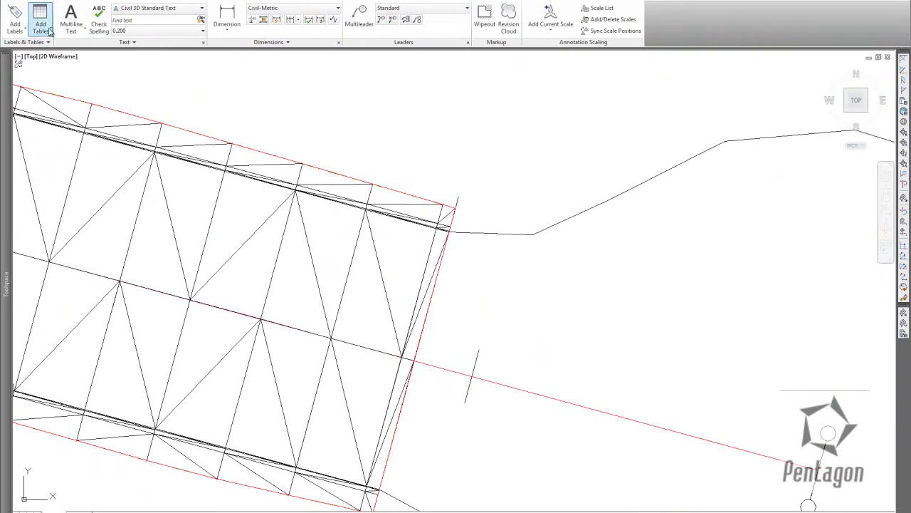
{"action": "left_click", "coordinate": [23, 33]}
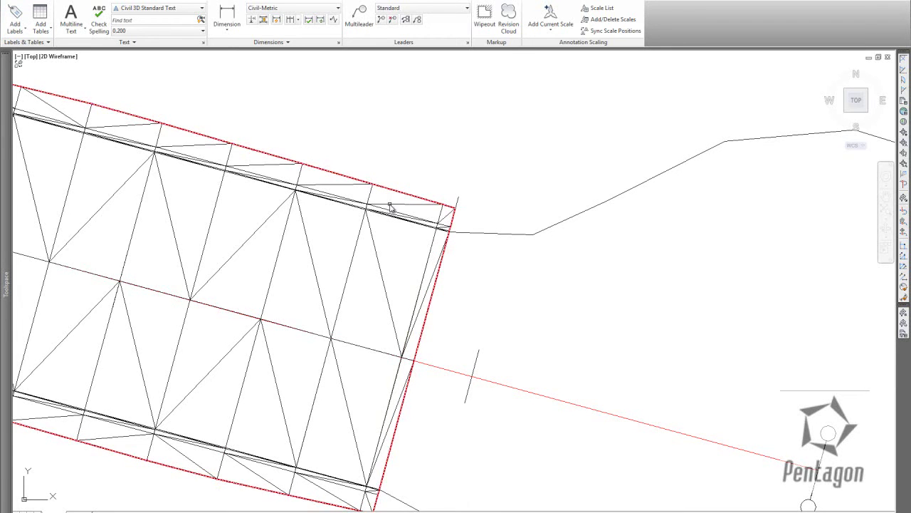
{"action": "scroll", "coordinate": [458, 228], "scroll_direction": "up", "scroll_amount": 3}
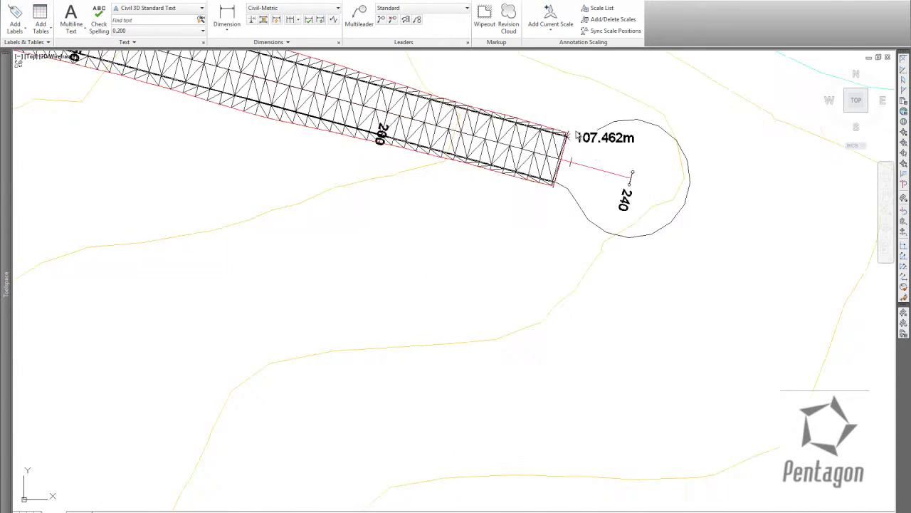
{"action": "scroll", "coordinate": [584, 136], "scroll_direction": "down", "scroll_amount": 2}
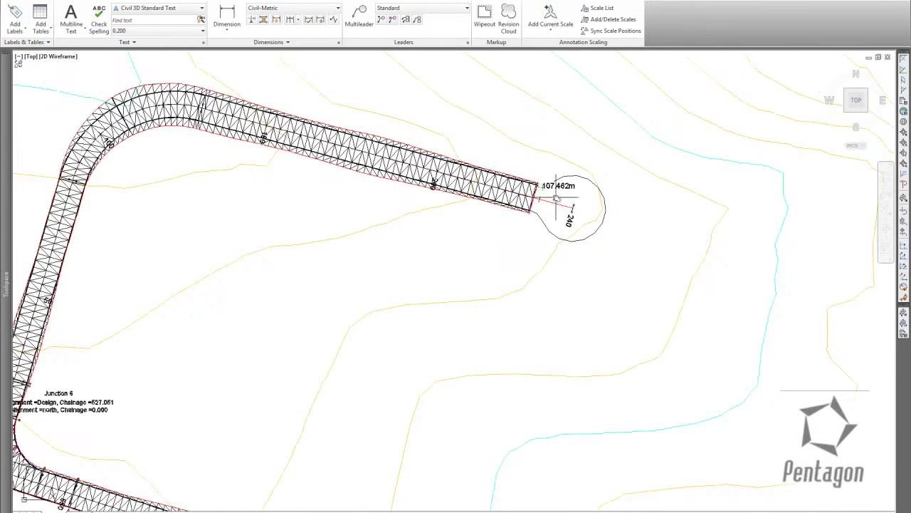
{"action": "scroll", "coordinate": [559, 202], "scroll_direction": "up", "scroll_amount": 5}
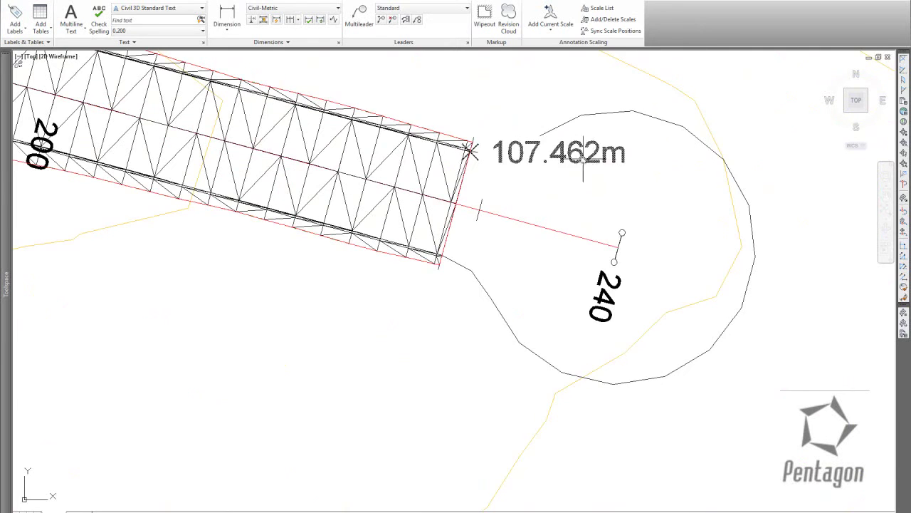
{"action": "middle_click_drag", "start_coordinate": [593, 156], "coordinate": [518, 203]}
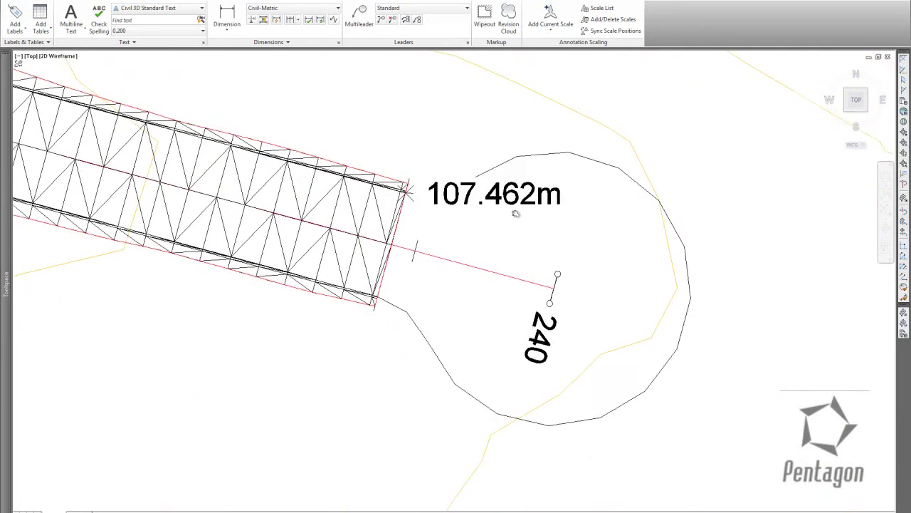
- Set the DesignA surface style to Contours 0.1m and 0.5m and apply the surface properties
{"action": "left_click", "coordinate": [376, 200]}
{"action": "right_click", "coordinate": [376, 199]}
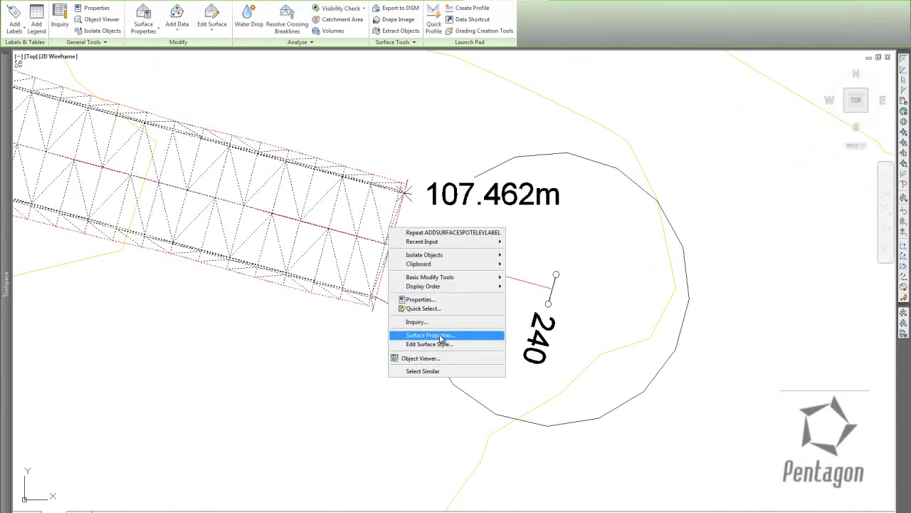
{"action": "left_click", "coordinate": [441, 339]}
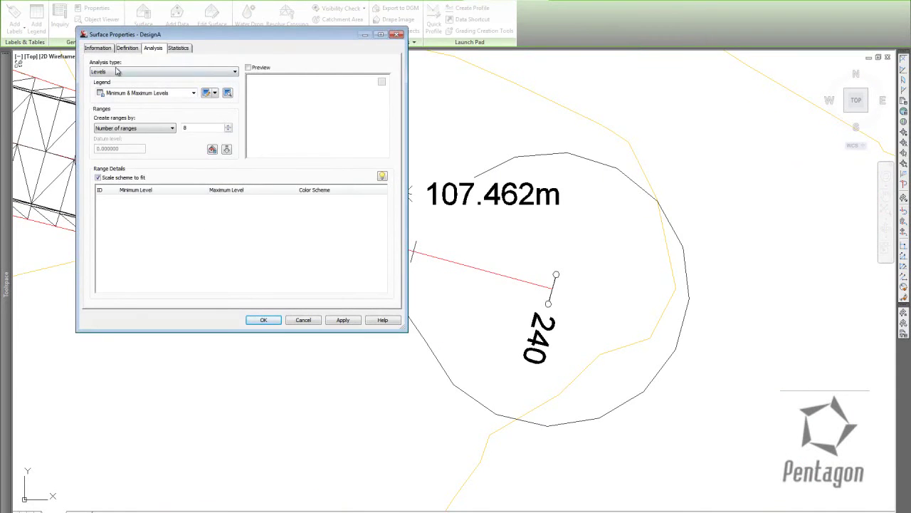
{"action": "left_click", "coordinate": [98, 48]}
{"action": "left_click", "coordinate": [192, 145]}
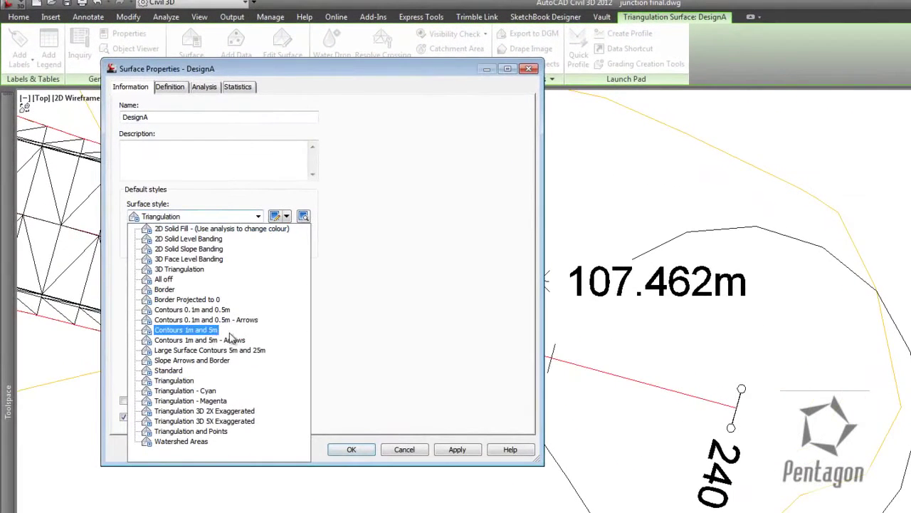
{"action": "left_click", "coordinate": [205, 315]}
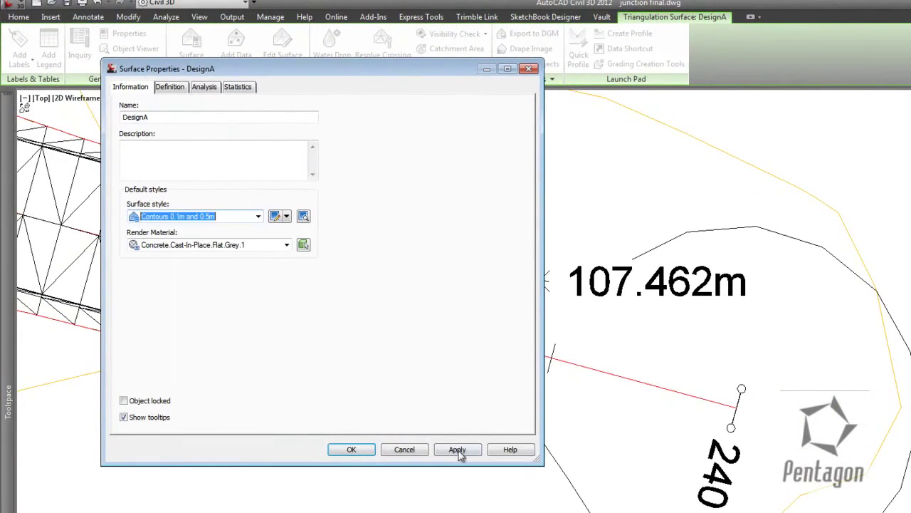
{"action": "left_click", "coordinate": [457, 449]}
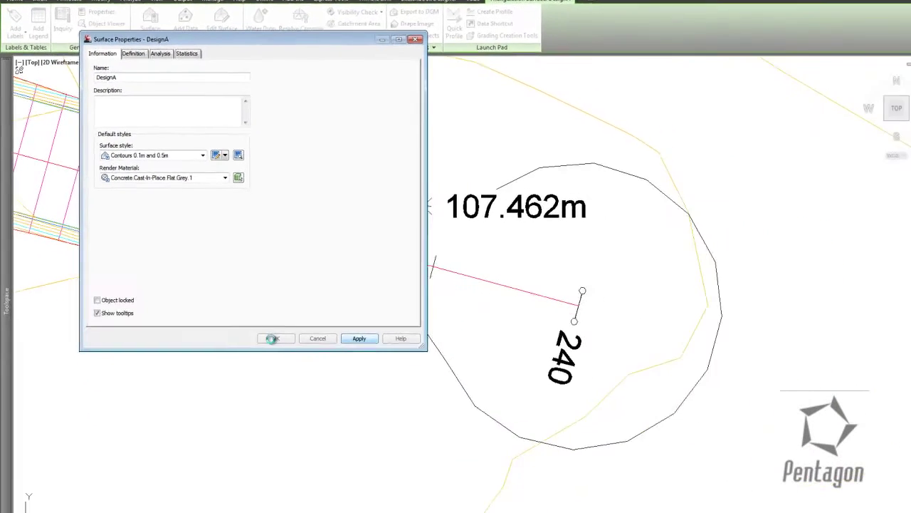
{"action": "left_click", "coordinate": [338, 439]}
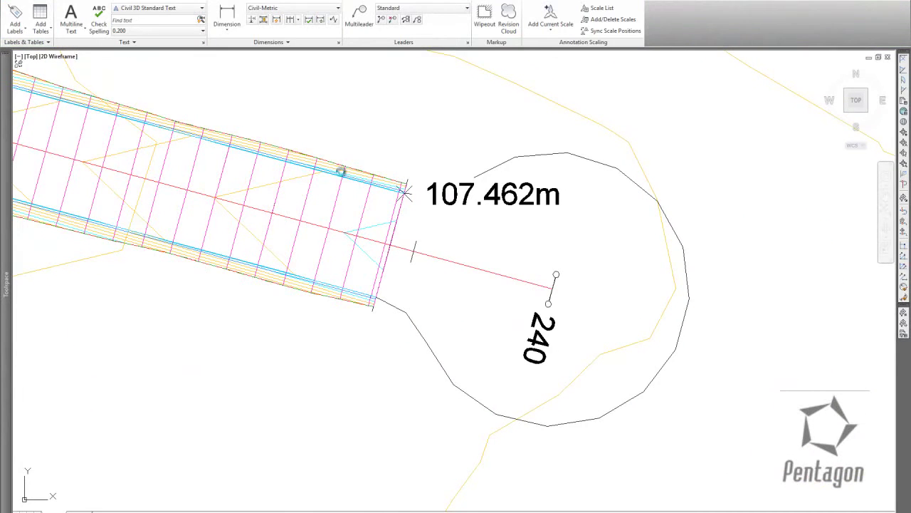
- Create a centreline alignment named Cul De Sac from the turning head polyline, accepting its direction and the default conversion options
{"action": "scroll", "coordinate": [349, 180], "scroll_direction": "down", "scroll_amount": 6}
{"action": "scroll", "coordinate": [374, 217], "scroll_direction": "up", "scroll_amount": 7}
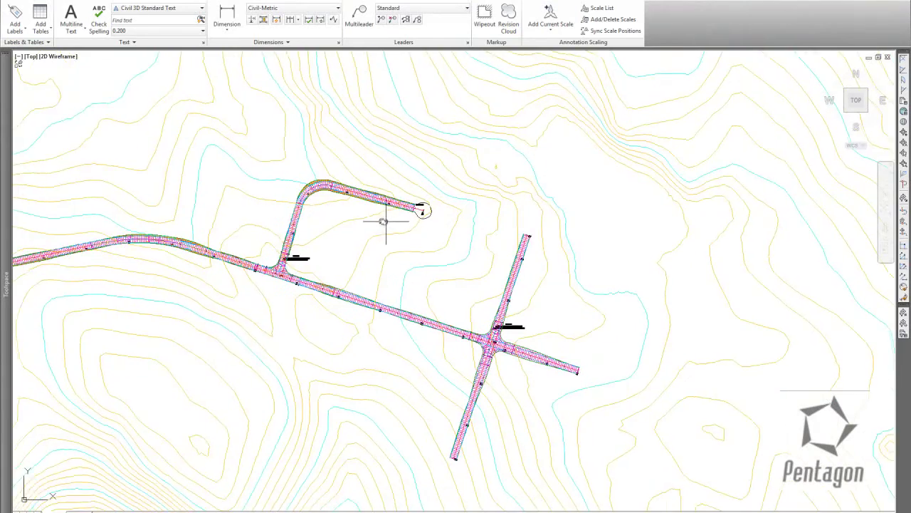
{"action": "mouse_move", "coordinate": [639, 251]}
{"action": "middle_mouse_down"}
{"action": "mouse_move", "coordinate": [475, 225]}
{"action": "mouse_move", "coordinate": [336, 220]}
{"action": "middle_mouse_up"}
{"action": "scroll", "coordinate": [435, 215], "scroll_direction": "up", "scroll_amount": 4}
{"action": "middle_click_drag", "start_coordinate": [497, 240], "coordinate": [450, 227]}
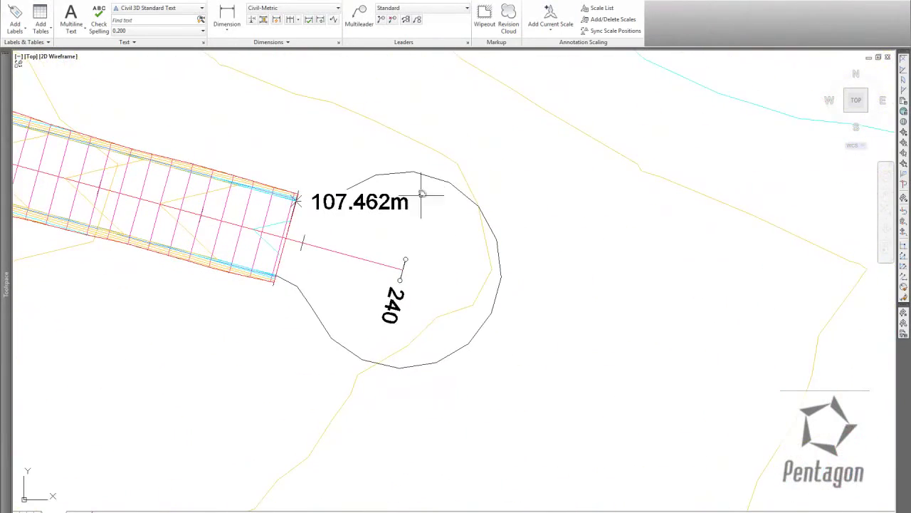
{"action": "middle_click_drag", "start_coordinate": [306, 123], "coordinate": [399, 116]}
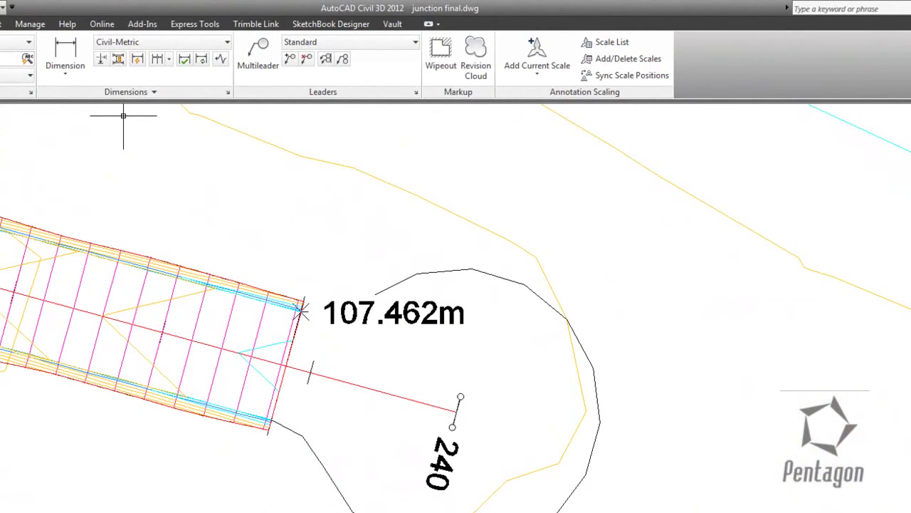
{"action": "left_click", "coordinate": [0, 24]}
{"action": "left_click", "coordinate": [45, 45]}
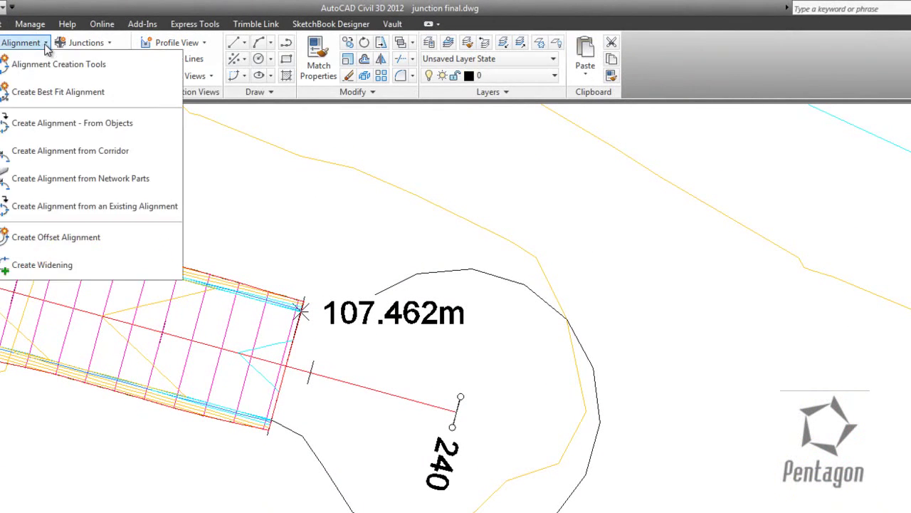
{"action": "left_click", "coordinate": [78, 119]}
{"action": "left_click", "coordinate": [422, 275]}
{"action": "key", "text": "Return"}
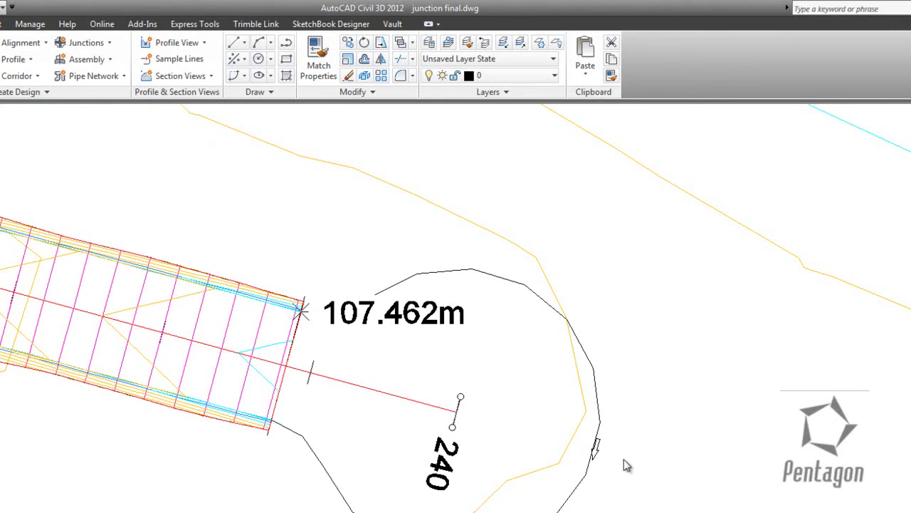
{"action": "key", "text": "Return"}
{"action": "triple_click", "coordinate": [230, 113]}
{"action": "type", "text": "Cul De Sac"}
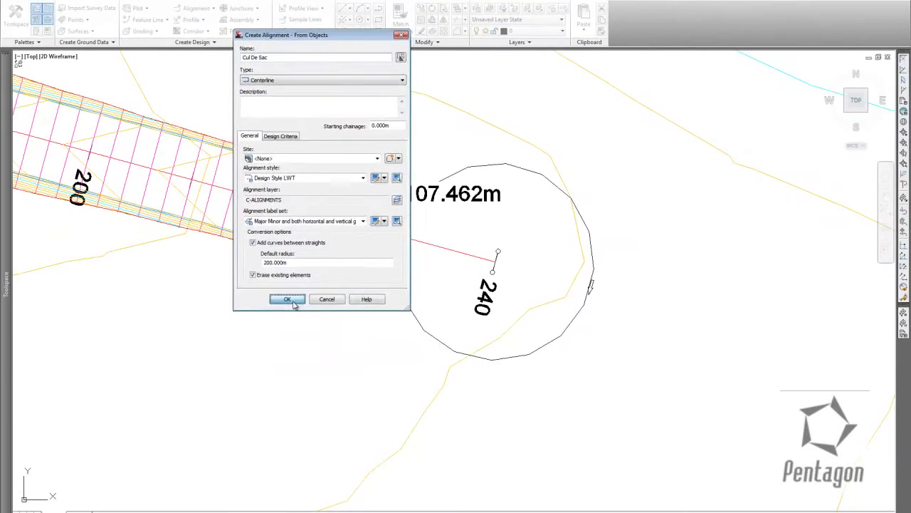
{"action": "left_click", "coordinate": [153, 465]}
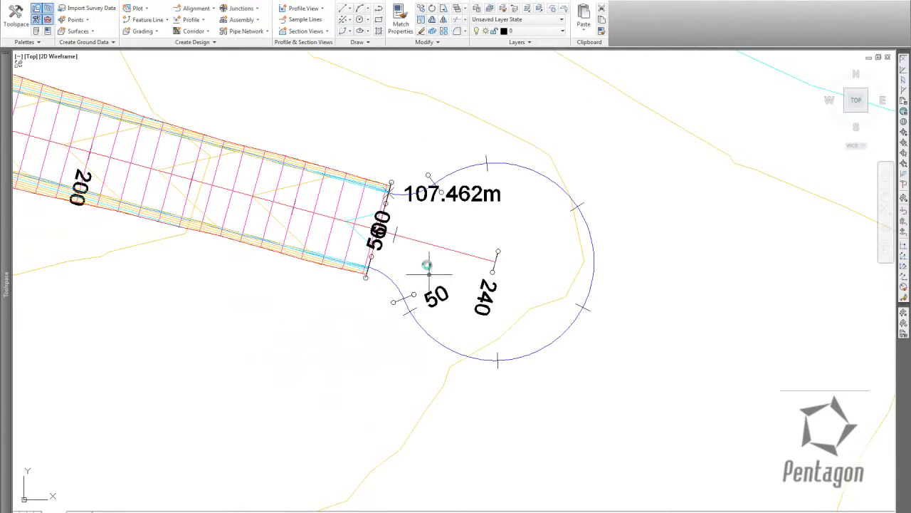
- Create surface profiles for the Cul De Sac alignment, sampling both the EG and DesignA surfaces
{"action": "scroll", "coordinate": [433, 189], "scroll_direction": "up", "scroll_amount": 2}
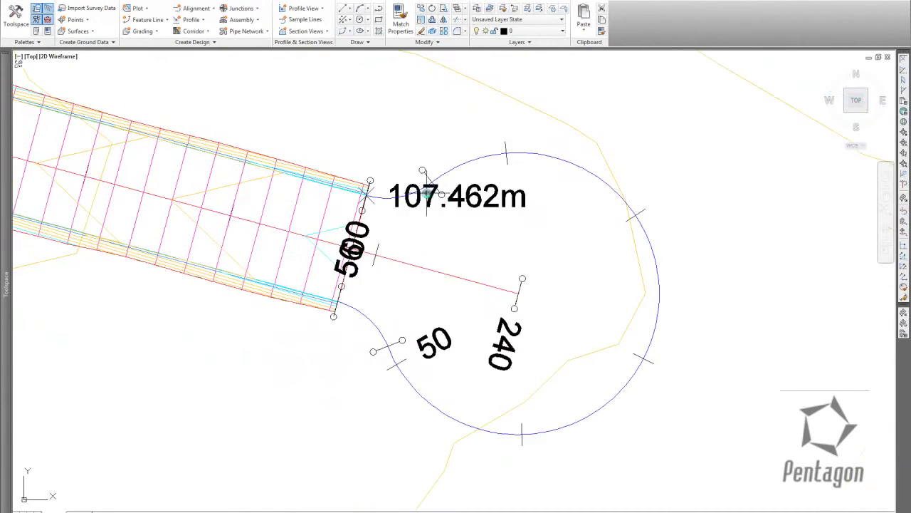
{"action": "scroll", "coordinate": [433, 192], "scroll_direction": "down", "scroll_amount": 6}
{"action": "middle_click_drag", "start_coordinate": [498, 204], "coordinate": [264, 364]}
{"action": "scroll", "coordinate": [311, 301], "scroll_direction": "down", "scroll_amount": 8}
{"action": "scroll", "coordinate": [378, 211], "scroll_direction": "up", "scroll_amount": 3}
{"action": "scroll", "coordinate": [363, 193], "scroll_direction": "up", "scroll_amount": 7}
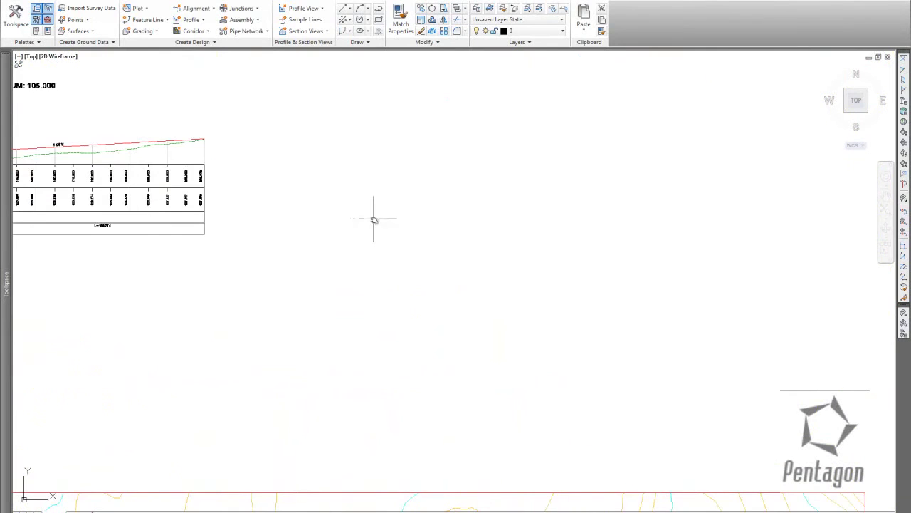
{"action": "left_click", "coordinate": [192, 19]}
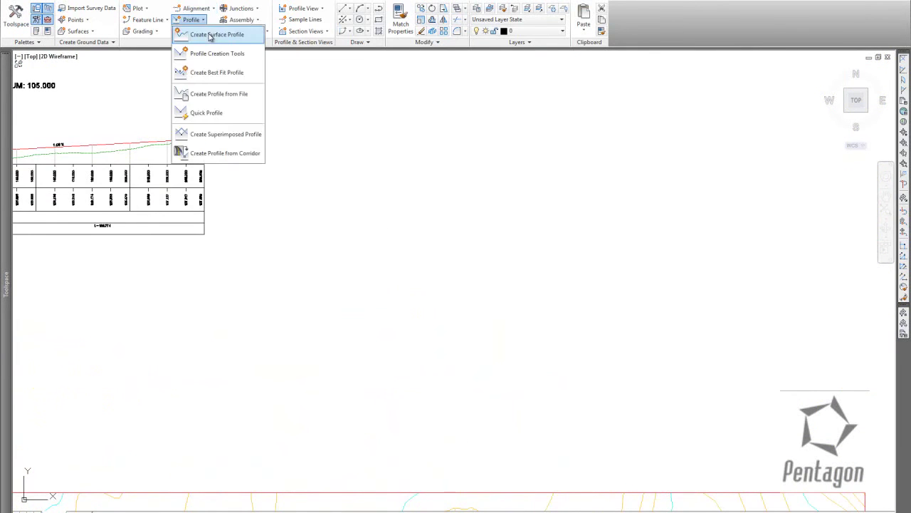
{"action": "left_click", "coordinate": [211, 35]}
{"action": "left_click", "coordinate": [198, 64]}
{"action": "left_click", "coordinate": [178, 71]}
{"action": "left_click", "coordinate": [307, 72]}
{"action": "left_click", "coordinate": [418, 130]}
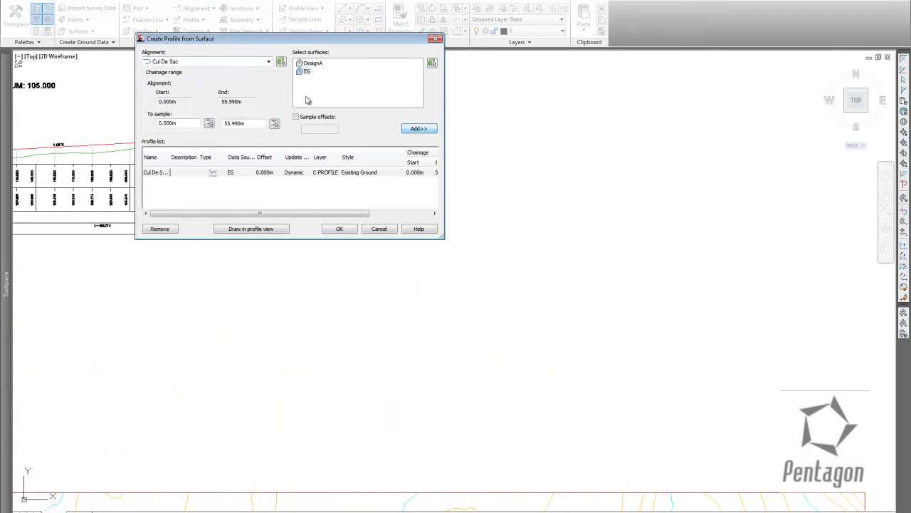
{"action": "left_click", "coordinate": [311, 64]}
{"action": "left_click", "coordinate": [419, 129]}
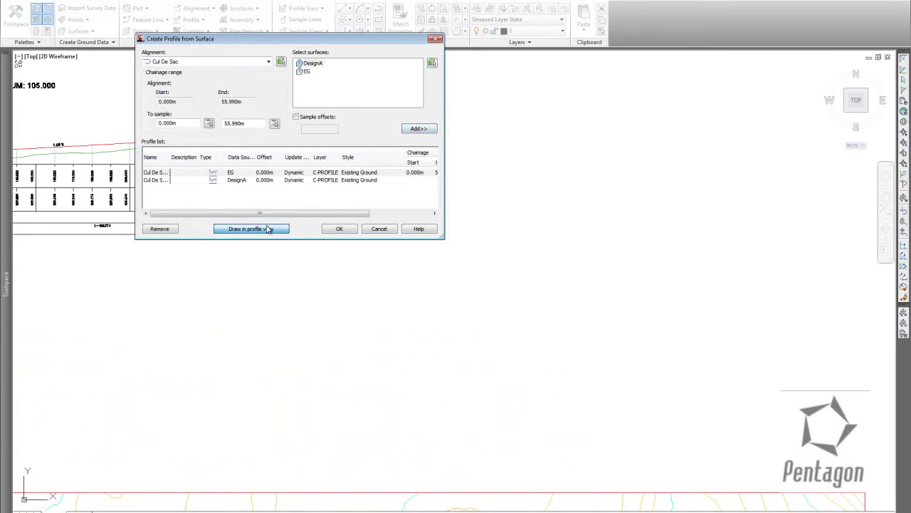
- Draw the Cul De Sac profile view in the empty area beside the existing profile view
{"action": "left_click", "coordinate": [271, 228]}
{"action": "left_click", "coordinate": [371, 311]}
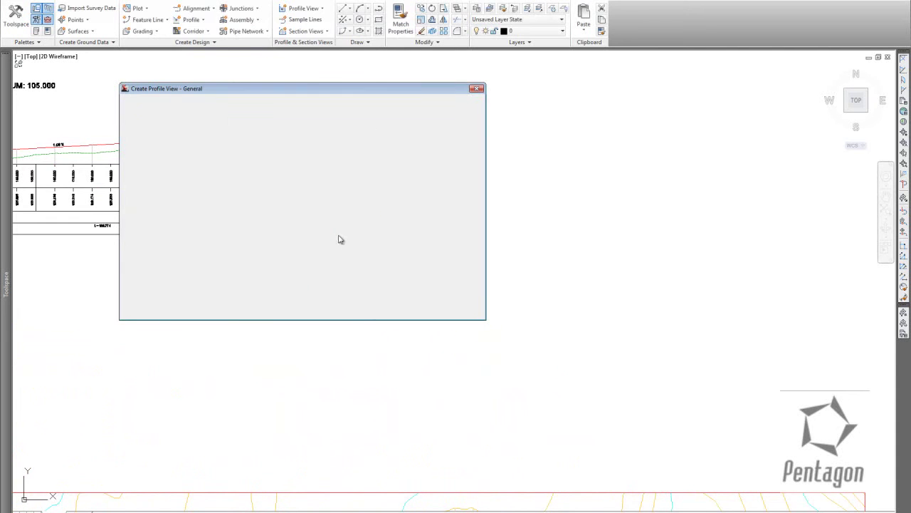
{"action": "left_click", "coordinate": [319, 217]}
- Start a new layout profile named Cul De Sac VC in the Cul De Sac profile view
{"action": "scroll", "coordinate": [324, 193], "scroll_direction": "up", "scroll_amount": 8}
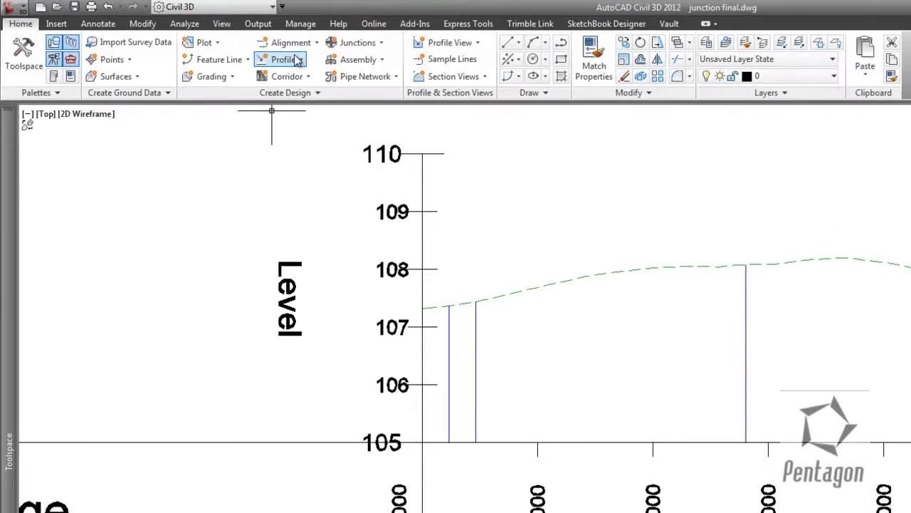
{"action": "left_click", "coordinate": [297, 60]}
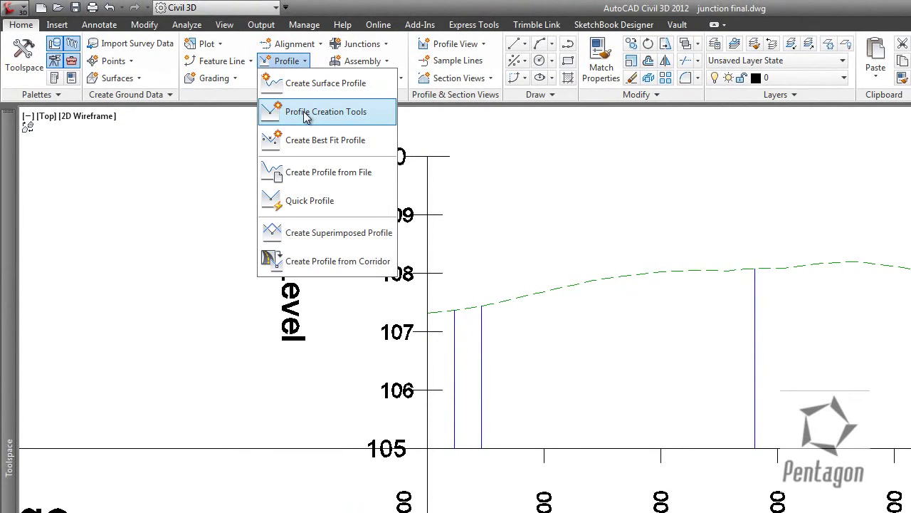
{"action": "left_click", "coordinate": [304, 112]}
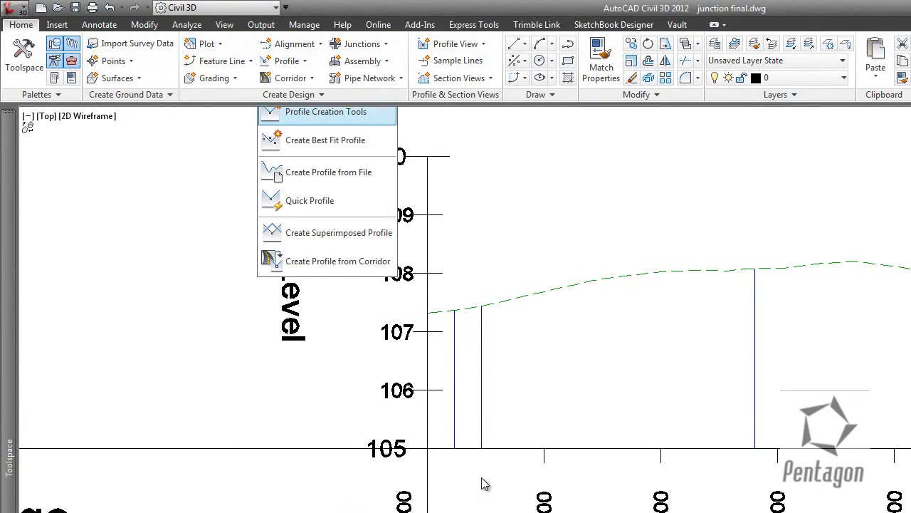
{"action": "left_click", "coordinate": [549, 456]}
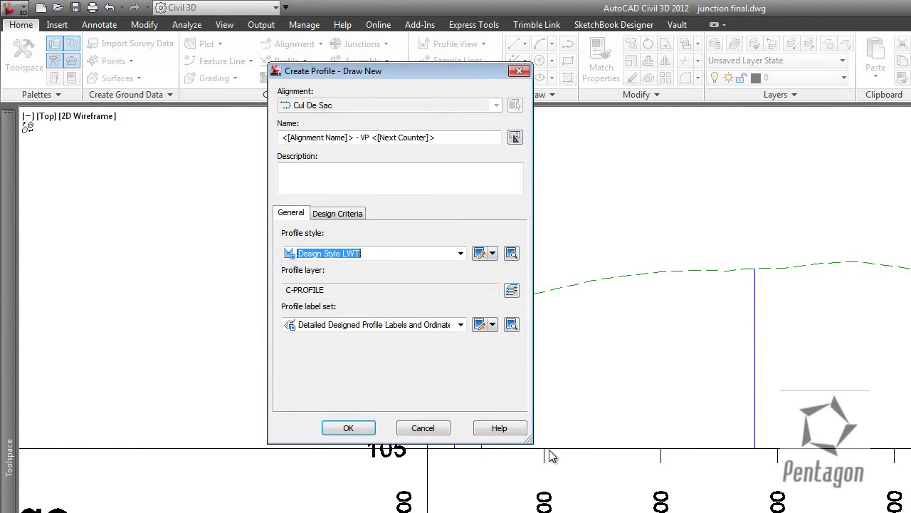
{"action": "left_click", "coordinate": [448, 139]}
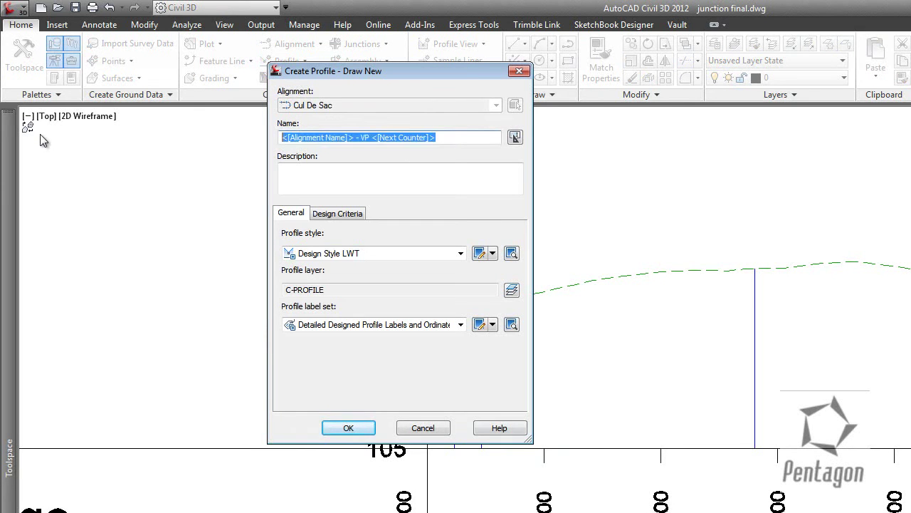
{"action": "type", "text": "Cul De Sac V"}
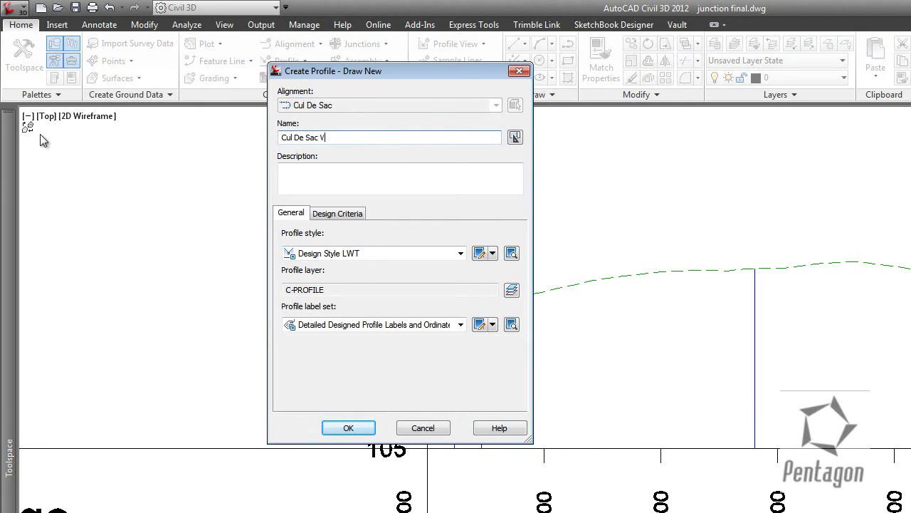
{"action": "type", "text": "C"}
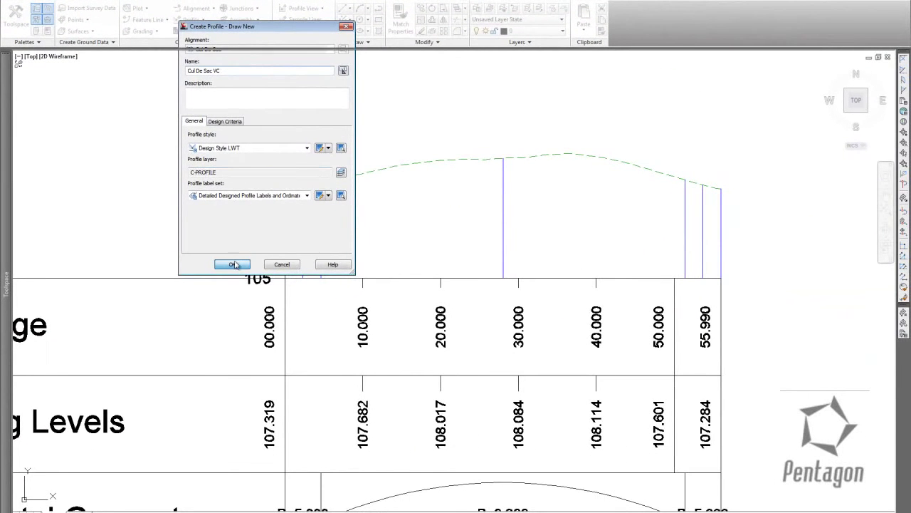
{"action": "left_click", "coordinate": [232, 264]}
- Draw the Cul De Sac VC profile as straights with curves through the ground line's start, the central geometry line's upper end and the ground line's end
{"action": "left_click", "coordinate": [116, 156]}
{"action": "left_click", "coordinate": [126, 179]}
{"action": "left_click_drag", "start_coordinate": [263, 145], "coordinate": [288, 84]}
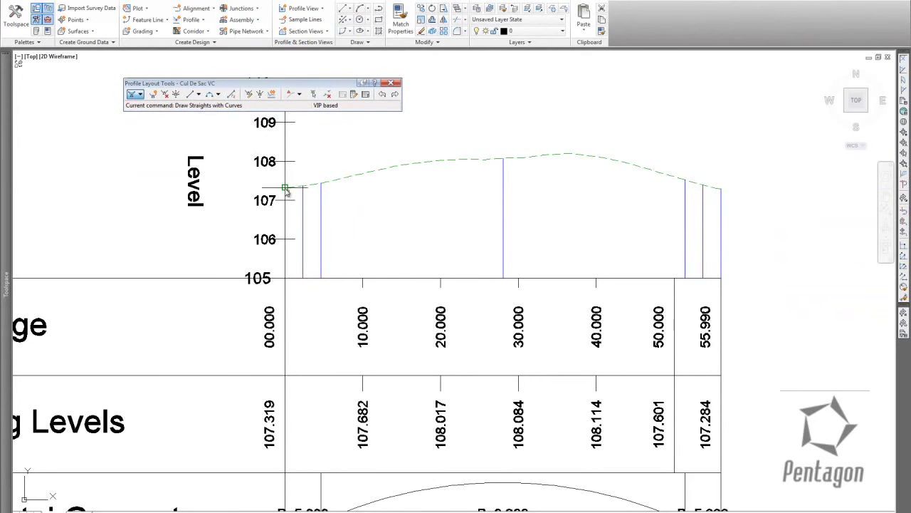
{"action": "left_click", "coordinate": [285, 188]}
{"action": "left_click", "coordinate": [502, 156]}
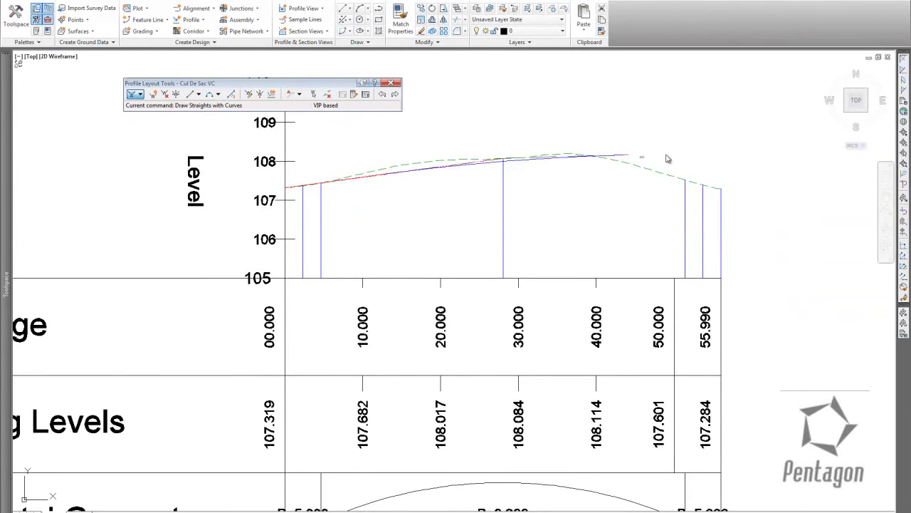
{"action": "left_click", "coordinate": [719, 188]}
{"action": "right_click", "coordinate": [721, 188]}
{"action": "left_click", "coordinate": [391, 82]}
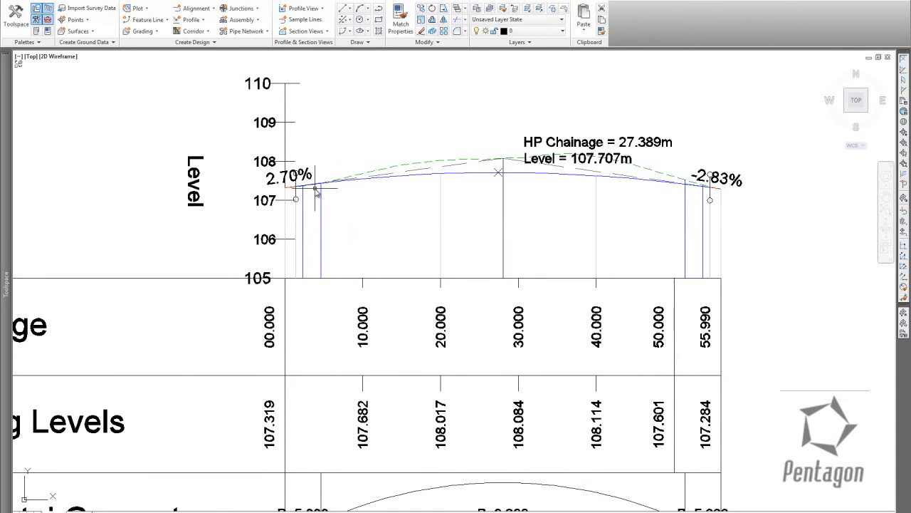
- Set the level of the first VIP of the Cul De Sac VC profile to 107.462 m
{"action": "left_click", "coordinate": [359, 185]}
{"action": "right_click", "coordinate": [413, 215]}
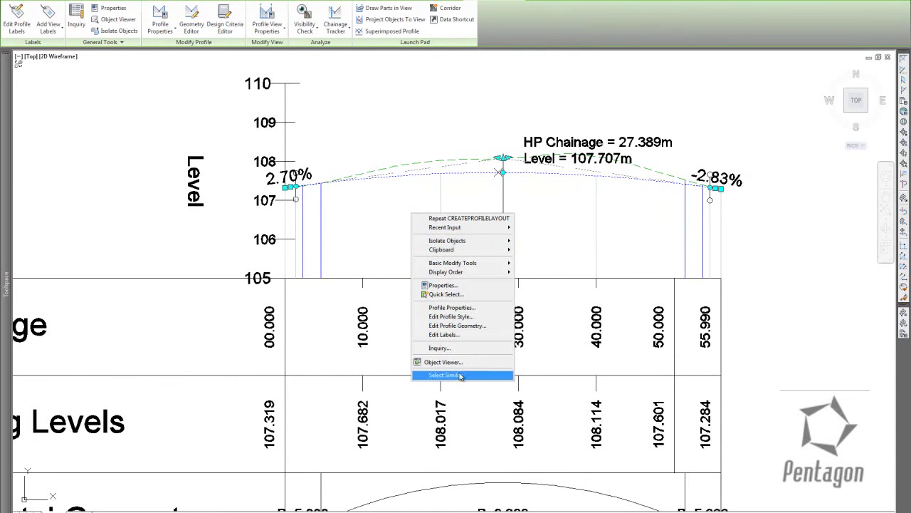
{"action": "left_click", "coordinate": [462, 329]}
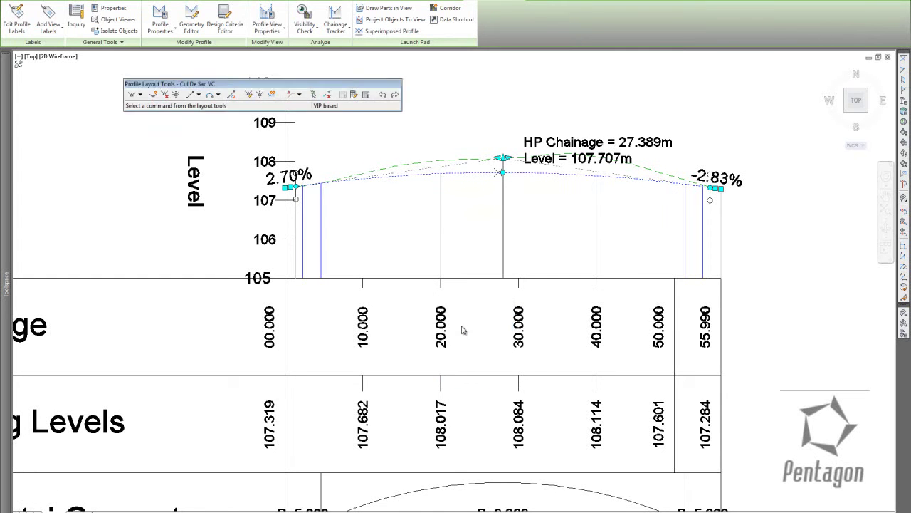
{"action": "left_click", "coordinate": [366, 95]}
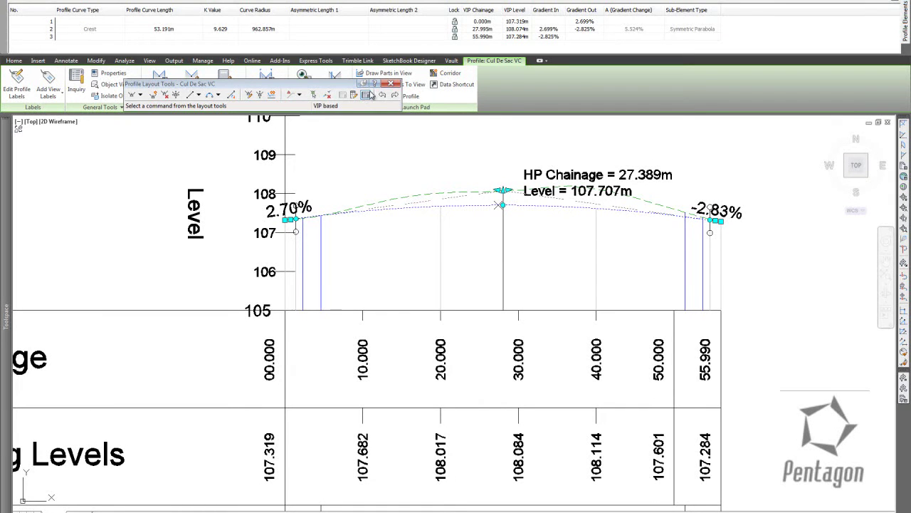
{"action": "double_click", "coordinate": [527, 22]}
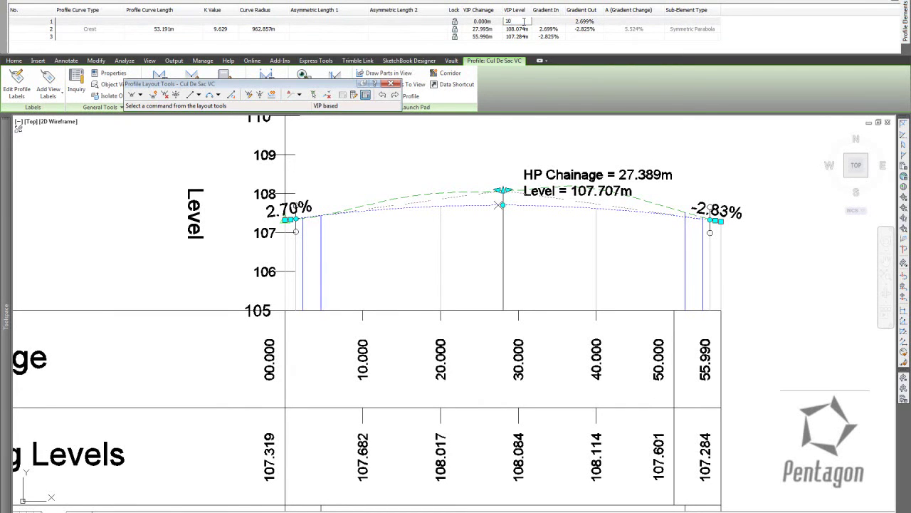
{"action": "type", "text": "107.462"}
{"action": "key", "text": "Return"}
- Set the level of the Cul De Sac VC profile's last VIP to 107.462 m and finish editing its geometry
{"action": "double_click", "coordinate": [523, 37]}
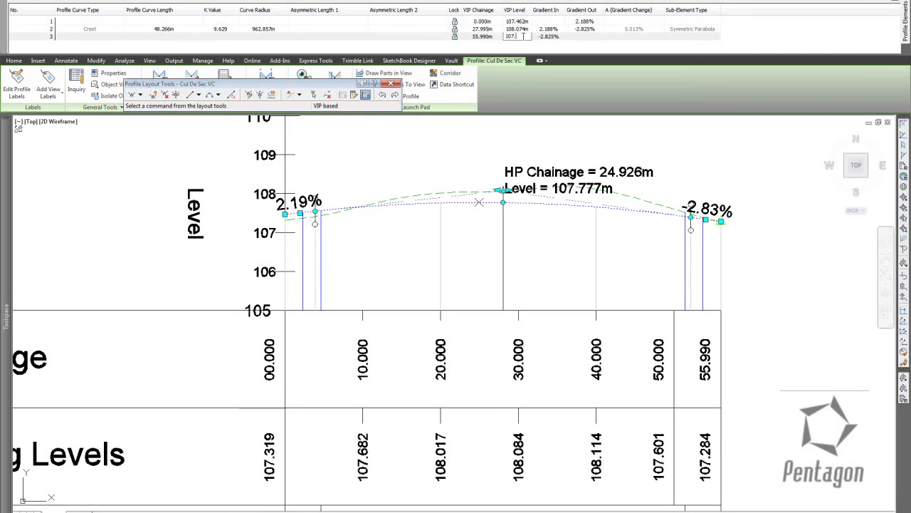
{"action": "type", "text": "107.462"}
{"action": "key", "text": "Return"}
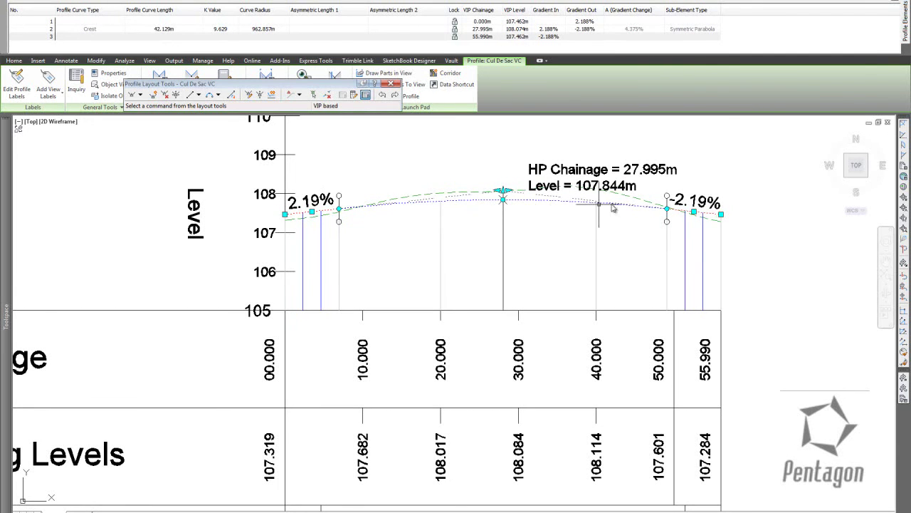
{"action": "left_click", "coordinate": [391, 83]}
{"action": "key", "text": "Escape"}
- Examine the level label at the road end beside the turning head and compare it with the Cul De Sac VC profile
{"action": "scroll", "coordinate": [342, 235], "scroll_direction": "down", "scroll_amount": 10}
{"action": "mouse_move", "coordinate": [263, 249]}
{"action": "middle_mouse_down"}
{"action": "mouse_move", "coordinate": [463, 167]}
{"action": "mouse_move", "coordinate": [515, 121]}
{"action": "middle_mouse_up"}
{"action": "scroll", "coordinate": [309, 313], "scroll_direction": "up", "scroll_amount": 10}
{"action": "middle_click_drag", "start_coordinate": [323, 367], "coordinate": [329, 334]}
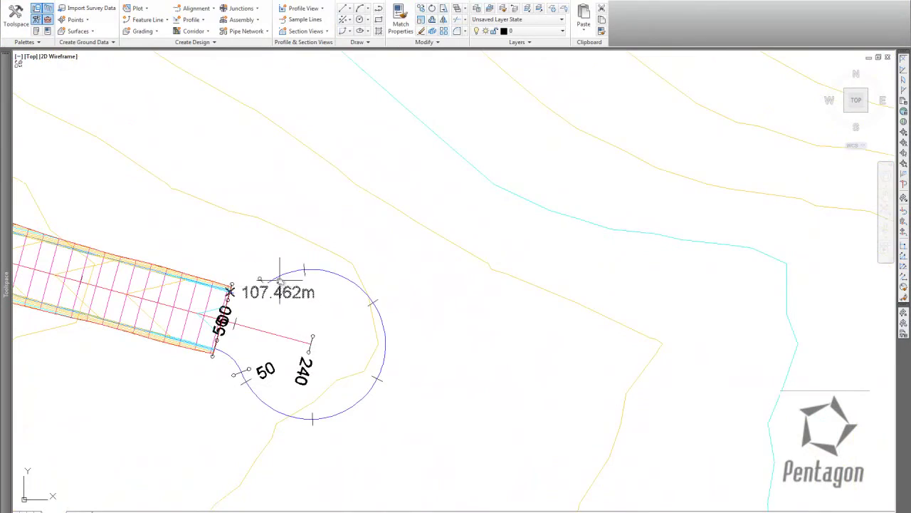
{"action": "scroll", "coordinate": [282, 280], "scroll_direction": "down", "scroll_amount": 5}
{"action": "scroll", "coordinate": [481, 147], "scroll_direction": "down", "scroll_amount": 3}
{"action": "middle_click_drag", "start_coordinate": [602, 136], "coordinate": [385, 414]}
{"action": "scroll", "coordinate": [592, 194], "scroll_direction": "down", "scroll_amount": 2}
{"action": "mouse_move", "coordinate": [587, 195]}
{"action": "middle_mouse_down"}
{"action": "mouse_move", "coordinate": [534, 228]}
{"action": "mouse_move", "coordinate": [383, 370]}
{"action": "middle_mouse_up"}
{"action": "scroll", "coordinate": [559, 223], "scroll_direction": "up", "scroll_amount": 1}
{"action": "scroll", "coordinate": [504, 284], "scroll_direction": "up", "scroll_amount": 6}
{"action": "middle_click_drag", "start_coordinate": [474, 299], "coordinate": [461, 378]}
{"action": "scroll", "coordinate": [462, 378], "scroll_direction": "up", "scroll_amount": 5}
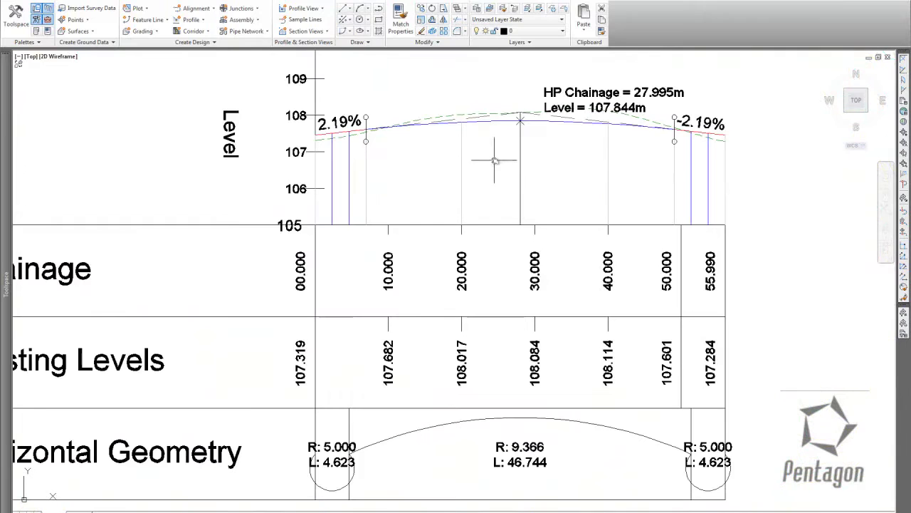
- Review the VIP levels and gradients in the Cul De Sac VC profile's geometry table
{"action": "left_click", "coordinate": [502, 123]}
{"action": "right_click", "coordinate": [499, 181]}
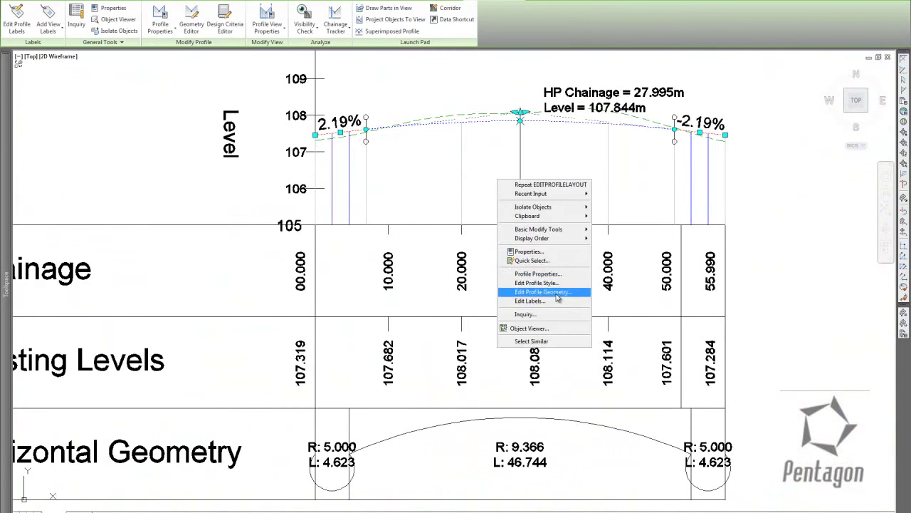
{"action": "left_click", "coordinate": [557, 297]}
{"action": "left_click", "coordinate": [393, 97]}
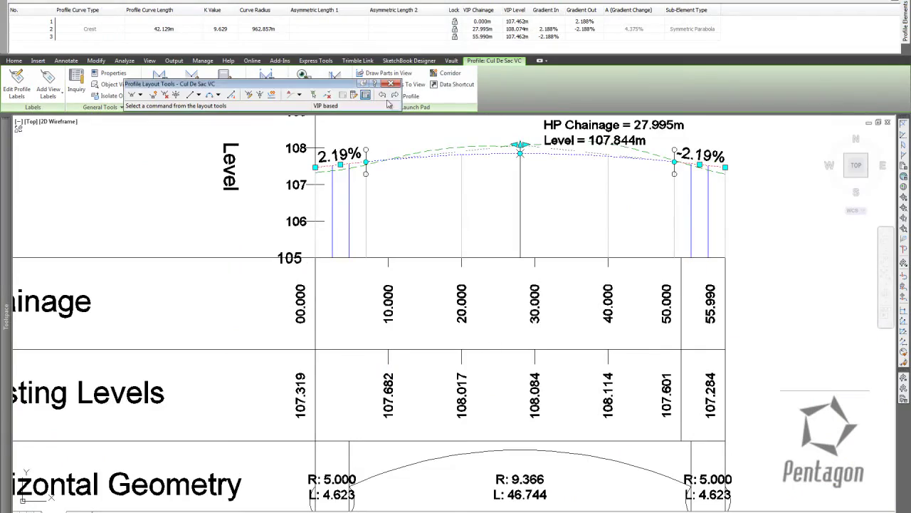
{"action": "left_click", "coordinate": [396, 85]}
- Examine the turning head in plan and the road assemblies, down to the Curb Return Fillets assembly
{"action": "scroll", "coordinate": [356, 197], "scroll_direction": "down", "scroll_amount": 5}
{"action": "scroll", "coordinate": [218, 275], "scroll_direction": "up", "scroll_amount": 4}
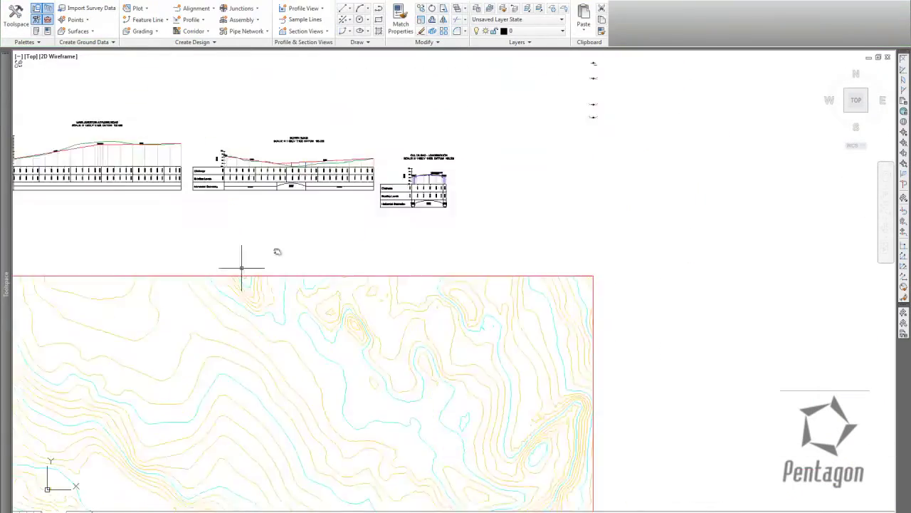
{"action": "scroll", "coordinate": [387, 239], "scroll_direction": "up", "scroll_amount": 10}
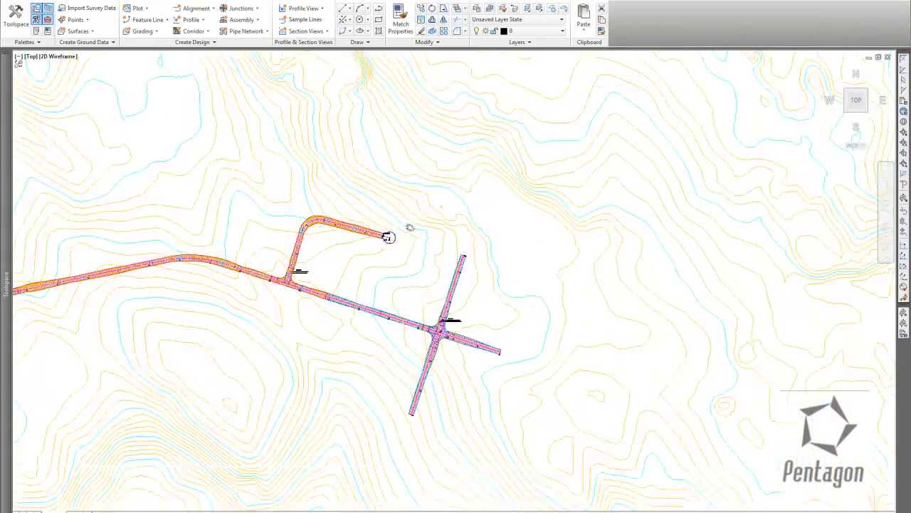
{"action": "scroll", "coordinate": [387, 239], "scroll_direction": "up", "scroll_amount": 3}
{"action": "middle_click_drag", "start_coordinate": [315, 243], "coordinate": [414, 273]}
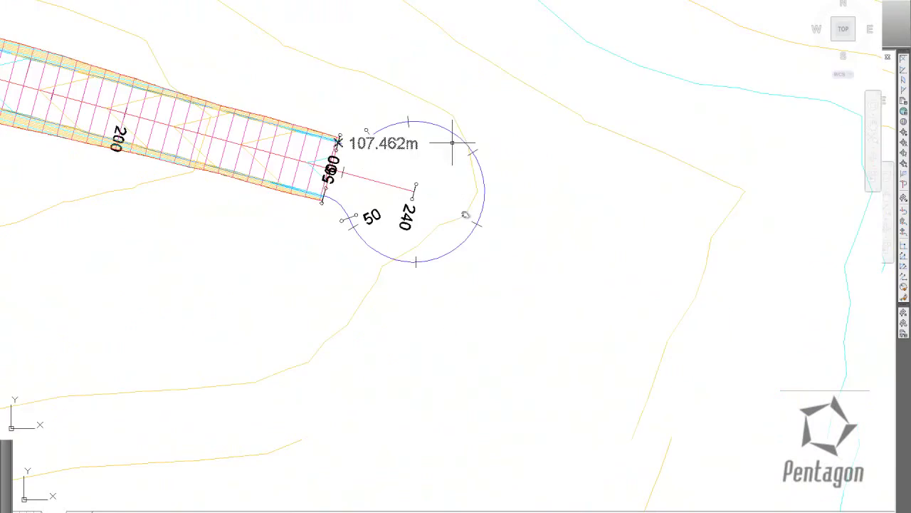
{"action": "scroll", "coordinate": [459, 209], "scroll_direction": "down", "scroll_amount": 10}
{"action": "middle_click_drag", "start_coordinate": [641, 316], "coordinate": [172, 361]}
{"action": "scroll", "coordinate": [555, 254], "scroll_direction": "down", "scroll_amount": 6}
{"action": "middle_click_drag", "start_coordinate": [673, 234], "coordinate": [544, 369]}
{"action": "scroll", "coordinate": [481, 262], "scroll_direction": "up", "scroll_amount": 6}
{"action": "scroll", "coordinate": [417, 246], "scroll_direction": "up", "scroll_amount": 8}
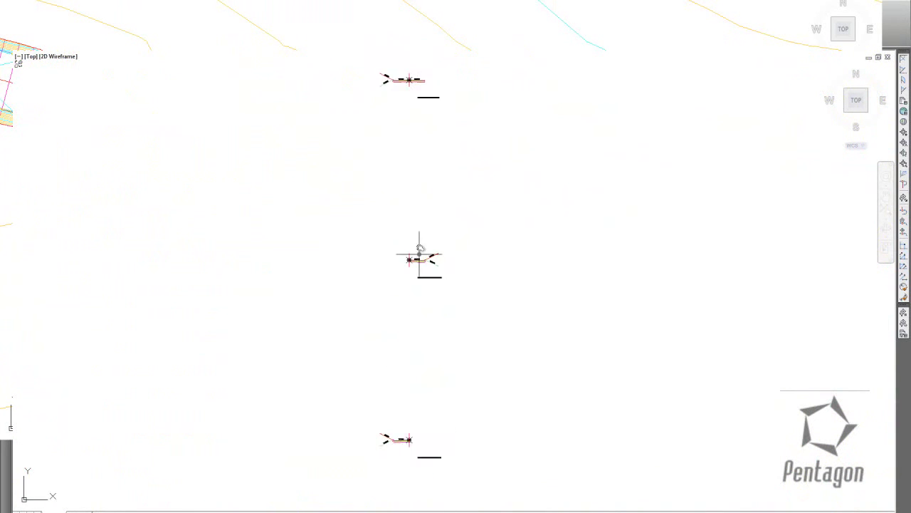
{"action": "middle_click_drag", "start_coordinate": [437, 240], "coordinate": [452, 142]}
{"action": "middle_click_drag", "start_coordinate": [458, 299], "coordinate": [460, 180]}
{"action": "scroll", "coordinate": [436, 242], "scroll_direction": "up", "scroll_amount": 8}
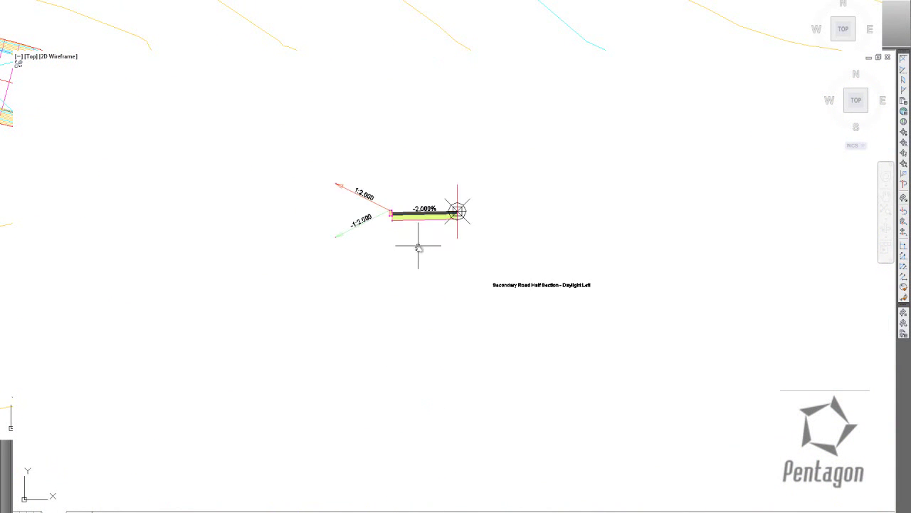
{"action": "scroll", "coordinate": [425, 250], "scroll_direction": "down", "scroll_amount": 12}
{"action": "scroll", "coordinate": [427, 280], "scroll_direction": "up", "scroll_amount": 8}
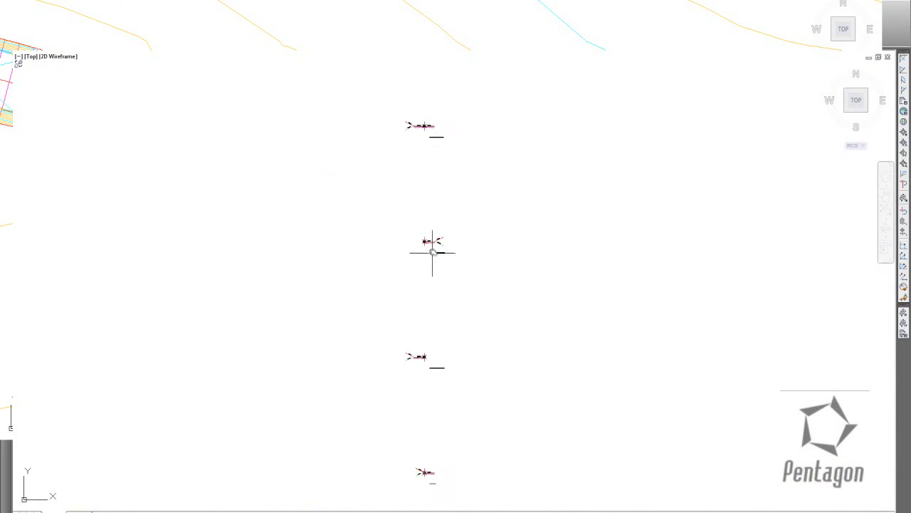
{"action": "middle_click_drag", "start_coordinate": [428, 207], "coordinate": [444, 382]}
{"action": "scroll", "coordinate": [437, 274], "scroll_direction": "down", "scroll_amount": 2}
{"action": "middle_click_drag", "start_coordinate": [437, 299], "coordinate": [397, 110]}
{"action": "middle_click_drag", "start_coordinate": [418, 398], "coordinate": [444, 162]}
{"action": "scroll", "coordinate": [427, 245], "scroll_direction": "up", "scroll_amount": 3}
{"action": "scroll", "coordinate": [432, 233], "scroll_direction": "up", "scroll_amount": 3}
{"action": "scroll", "coordinate": [432, 233], "scroll_direction": "up", "scroll_amount": 4}
{"action": "middle_click_drag", "start_coordinate": [427, 199], "coordinate": [442, 278]}
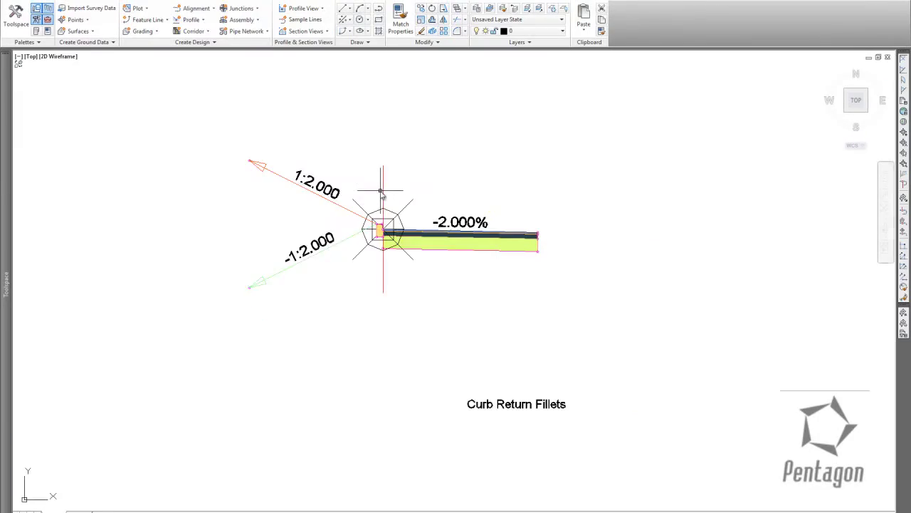
- Create a corridor along the Cul De Sac alignment using the Cul De Sac VC profile and the Curb Return Fillets assembly
{"action": "scroll", "coordinate": [381, 192], "scroll_direction": "down", "scroll_amount": 15}
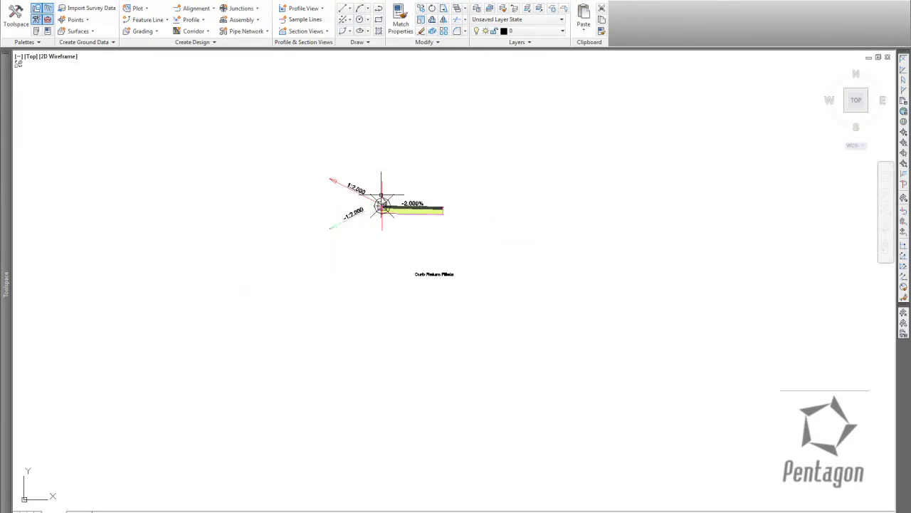
{"action": "scroll", "coordinate": [258, 360], "scroll_direction": "up", "scroll_amount": 15}
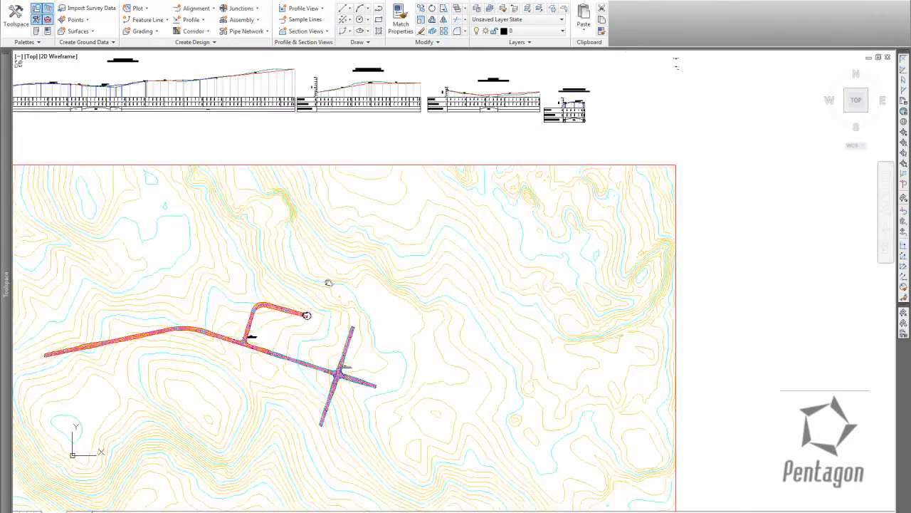
{"action": "scroll", "coordinate": [228, 111], "scroll_direction": "up", "scroll_amount": 3}
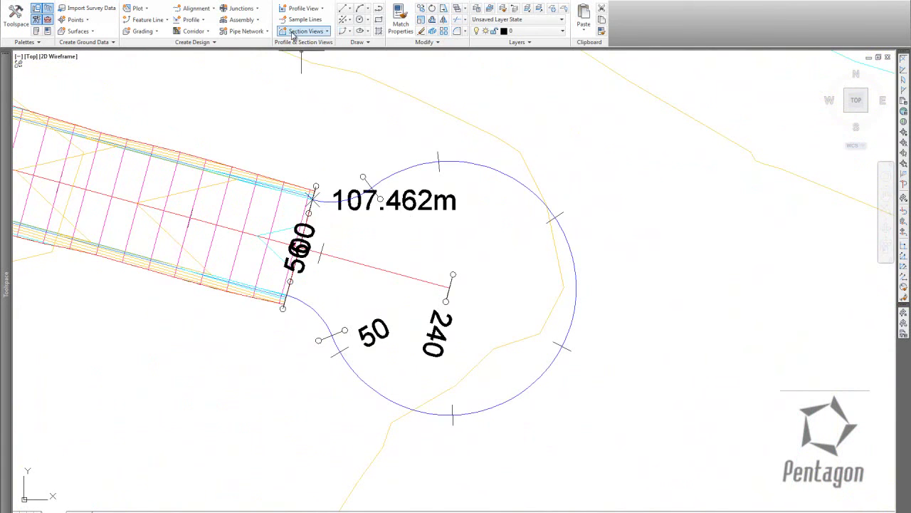
{"action": "left_click", "coordinate": [193, 31]}
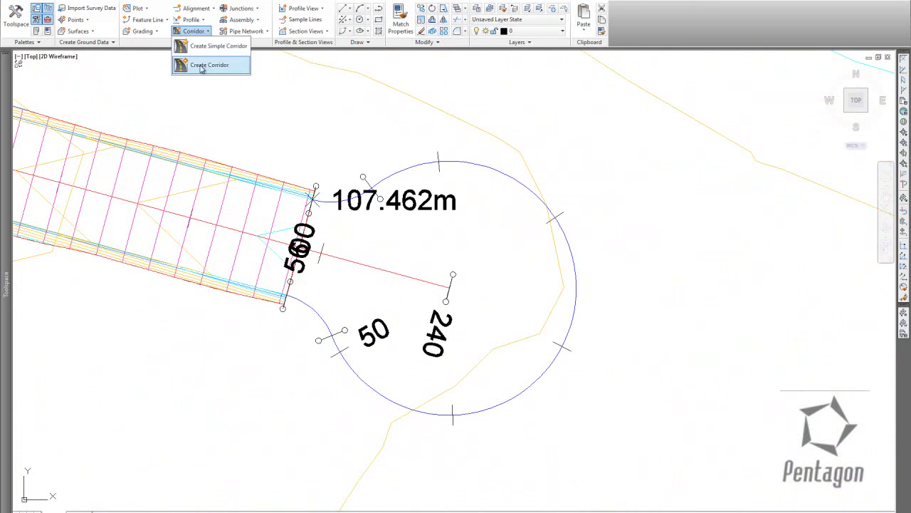
{"action": "left_click", "coordinate": [205, 65]}
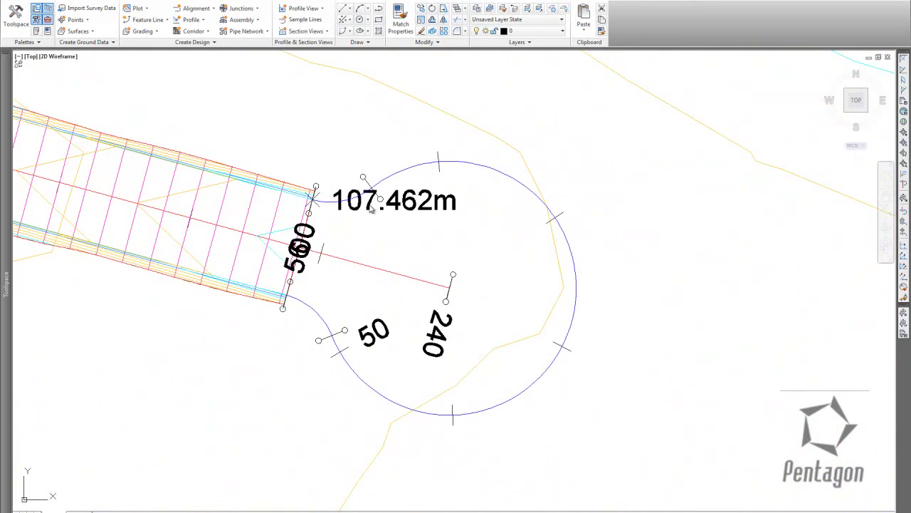
{"action": "left_click", "coordinate": [404, 173]}
{"action": "left_click", "coordinate": [397, 176]}
{"action": "left_click", "coordinate": [465, 267]}
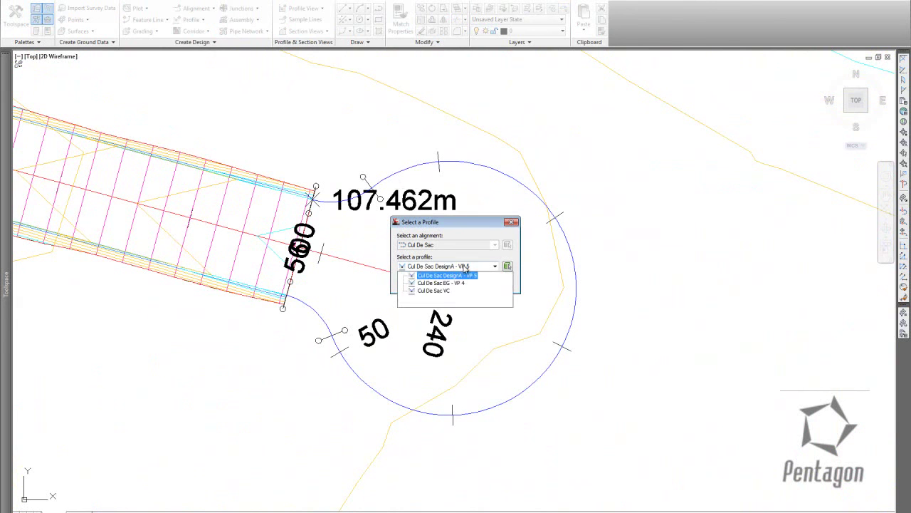
{"action": "left_click", "coordinate": [440, 291]}
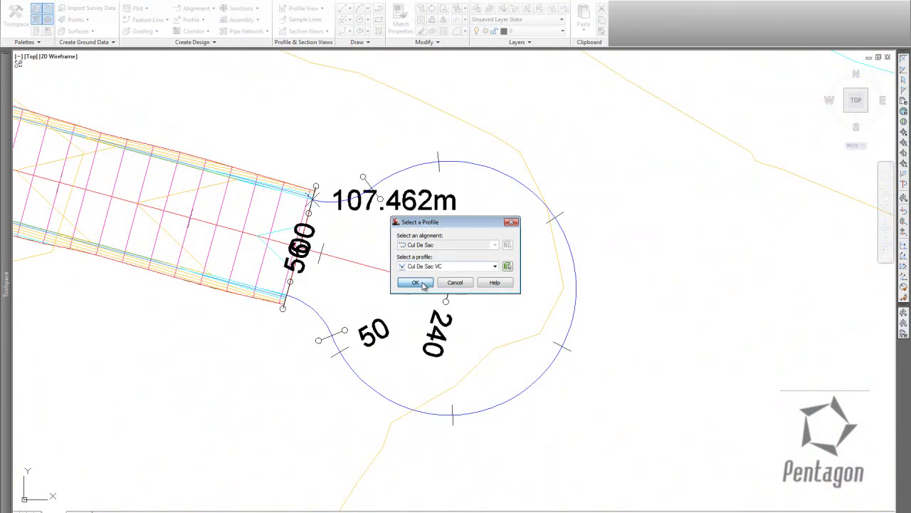
{"action": "left_click", "coordinate": [417, 282]}
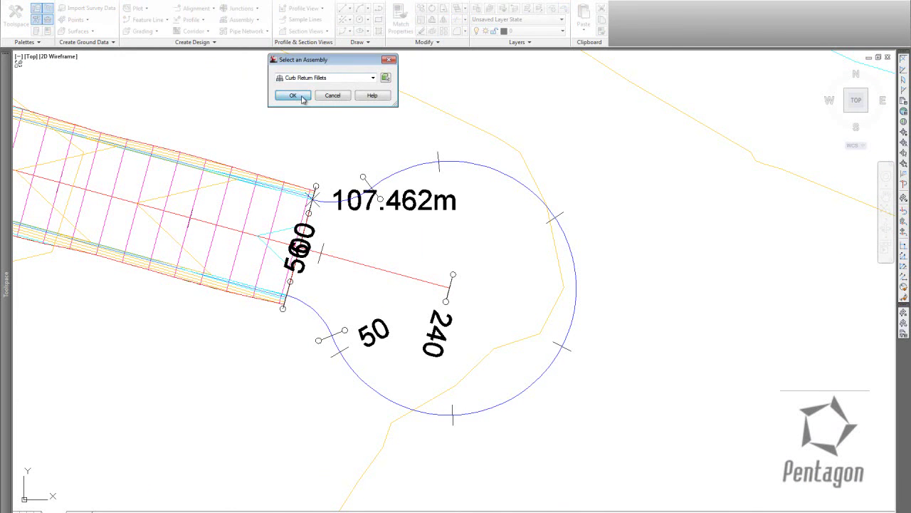
{"action": "left_click", "coordinate": [294, 96]}
{"action": "left_click", "coordinate": [315, 246]}
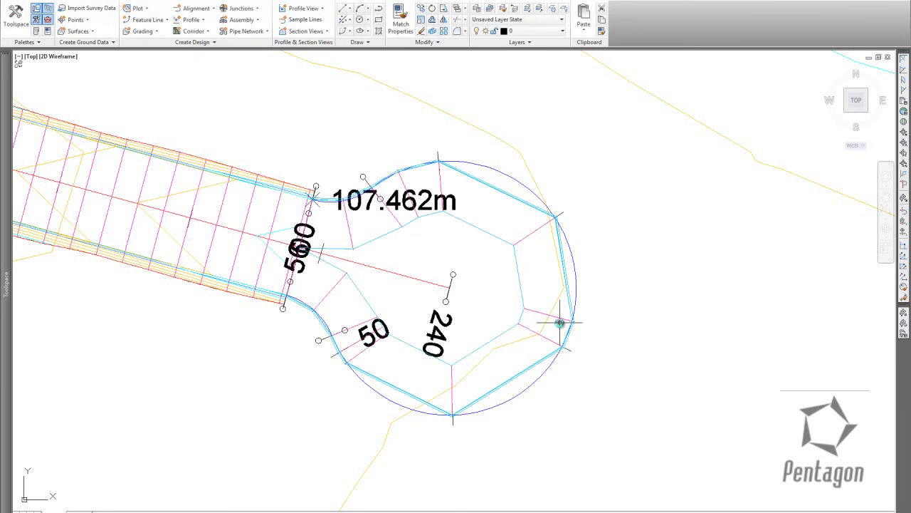
- Set the assembly frequency of the new corridor's Curb Return Fillets region to 1 m, including along straights and curves
{"action": "middle_click_drag", "start_coordinate": [415, 230], "coordinate": [503, 228]}
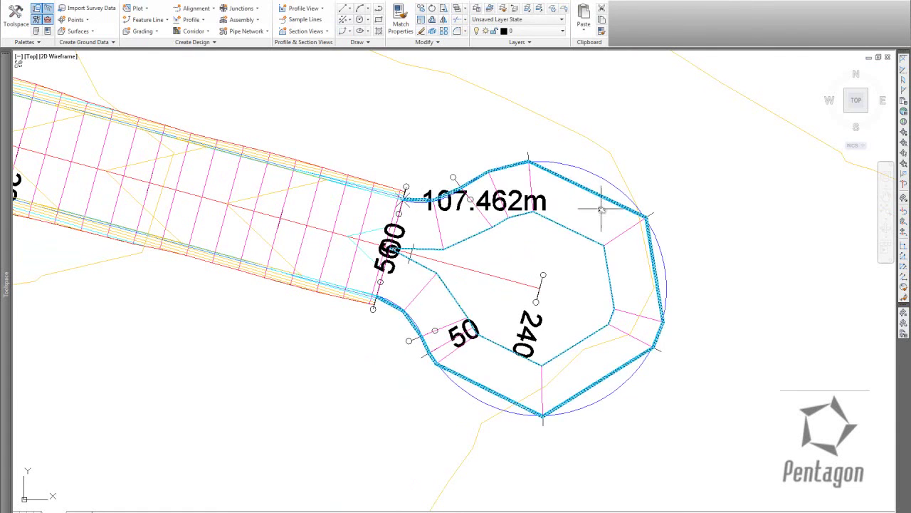
{"action": "left_click", "coordinate": [563, 204]}
{"action": "right_click", "coordinate": [564, 204]}
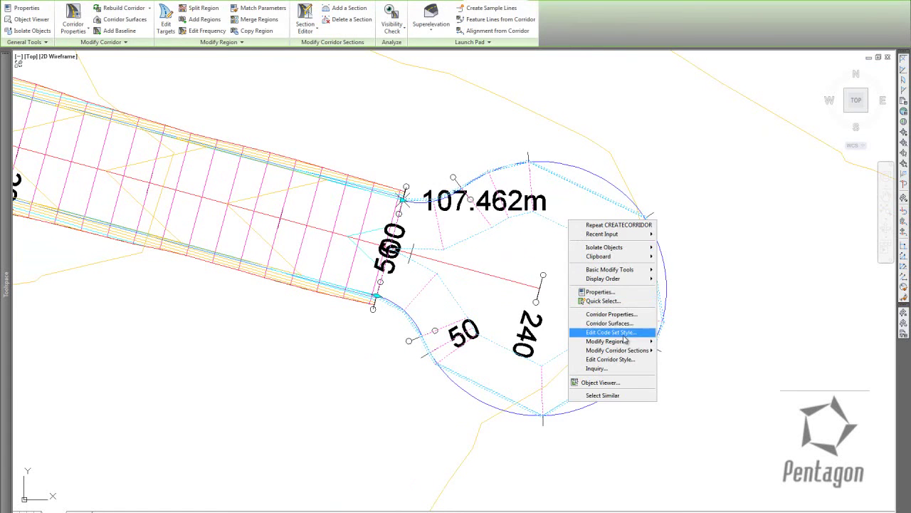
{"action": "left_click", "coordinate": [620, 321]}
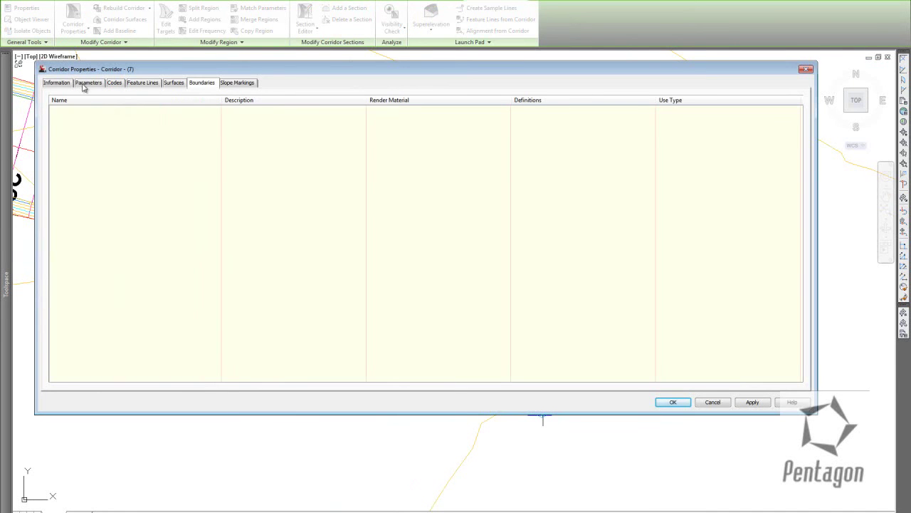
{"action": "left_click", "coordinate": [89, 83]}
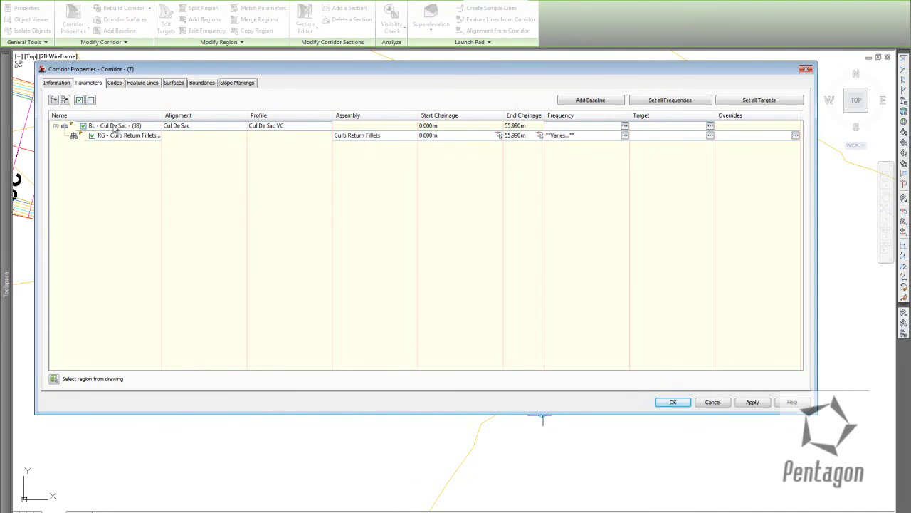
{"action": "left_click", "coordinate": [122, 137]}
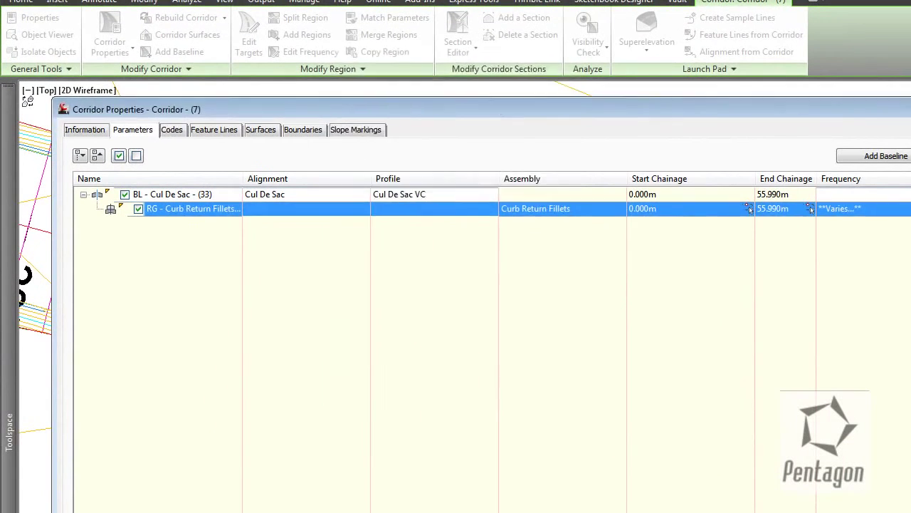
{"action": "left_click", "coordinate": [625, 135]}
{"action": "type", "text": "1"}
{"action": "left_click", "coordinate": [481, 185]}
{"action": "type", "text": "1"}
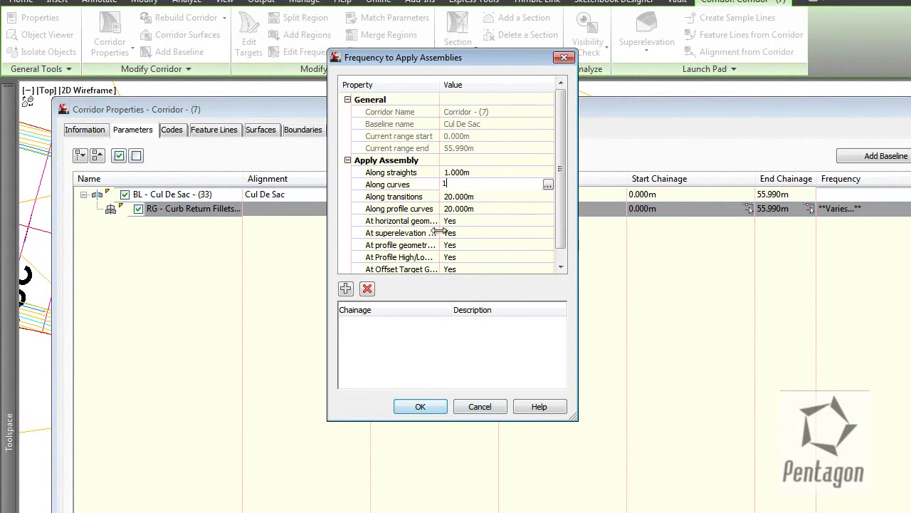
{"action": "left_click", "coordinate": [420, 406]}
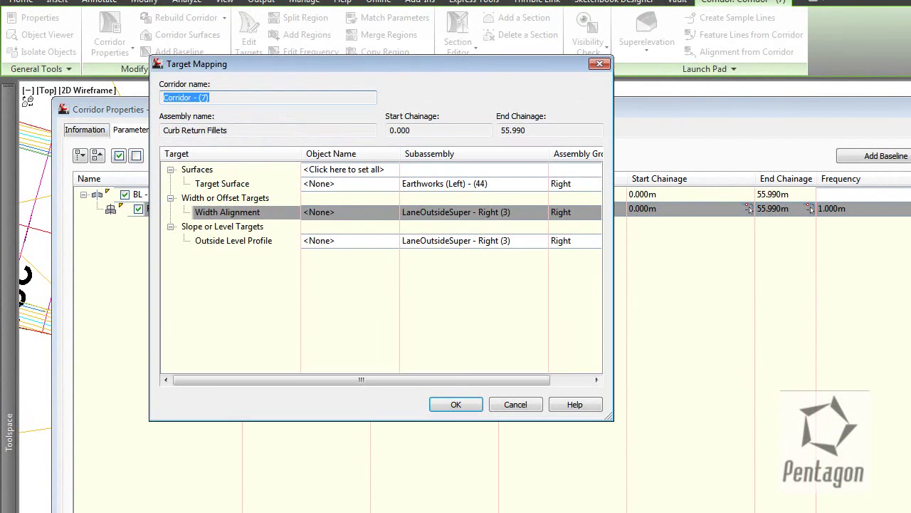
- Set EG as the target surface for all surface targets of the Curb Return Fillets region
{"action": "left_click", "coordinate": [344, 170]}
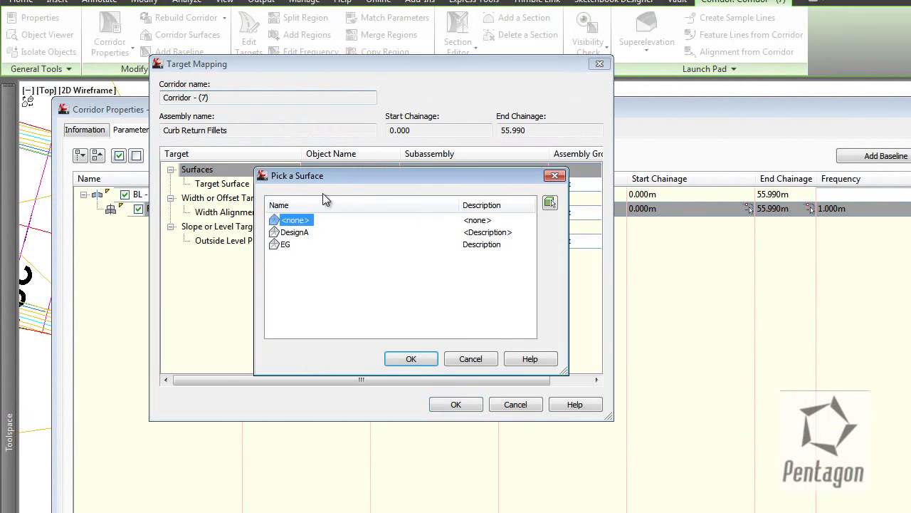
{"action": "left_click", "coordinate": [285, 244]}
{"action": "left_click", "coordinate": [420, 360]}
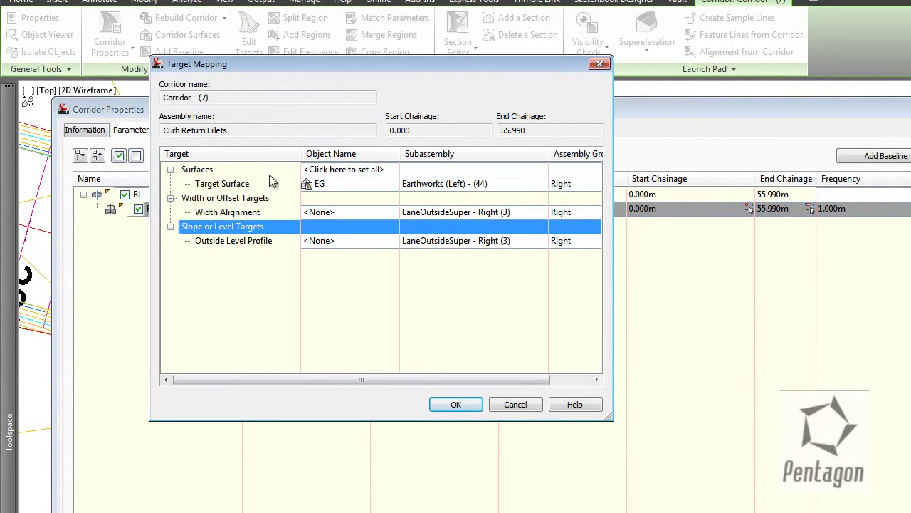
- Set the north alignment as the width target of the Curb Return Fillets region's right lane and rebuild the corridor
{"action": "left_click", "coordinate": [333, 213]}
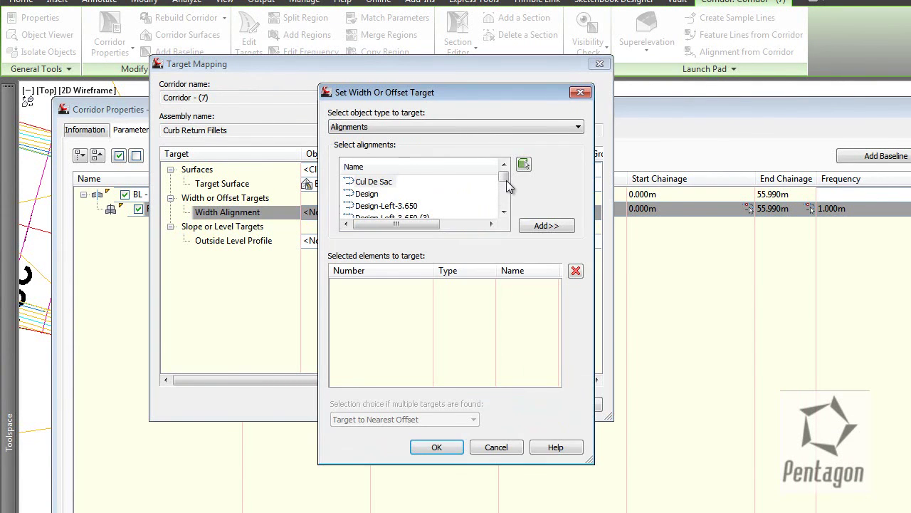
{"action": "left_click_drag", "start_coordinate": [509, 187], "coordinate": [508, 206]}
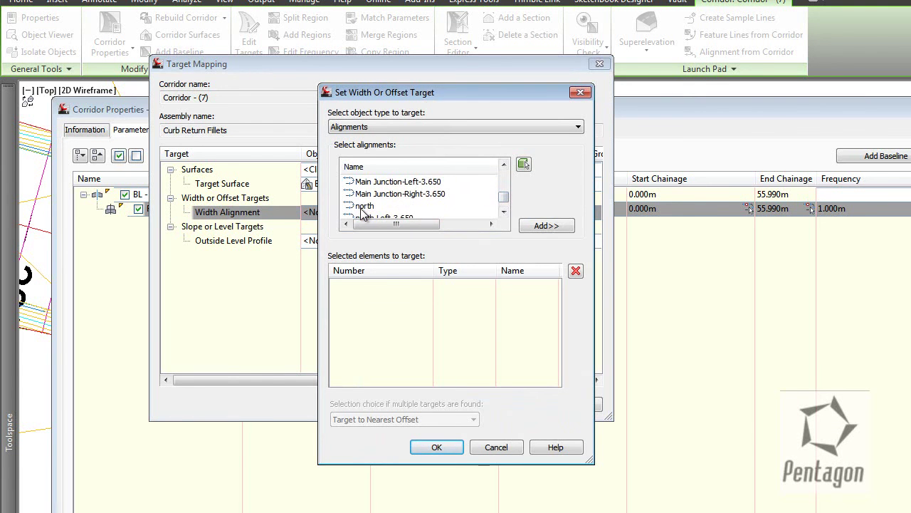
{"action": "left_click", "coordinate": [535, 225]}
{"action": "left_click", "coordinate": [437, 446]}
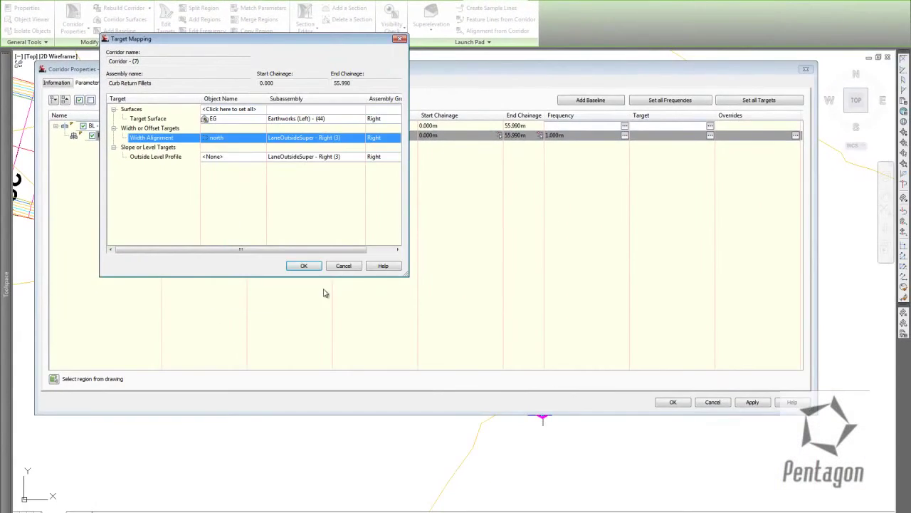
{"action": "left_click", "coordinate": [304, 266]}
{"action": "left_click", "coordinate": [750, 403]}
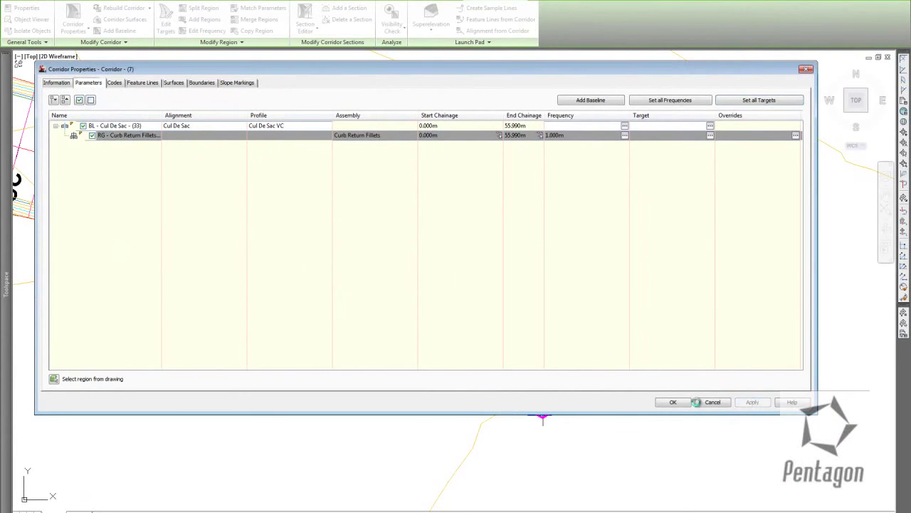
{"action": "left_click", "coordinate": [673, 402]}
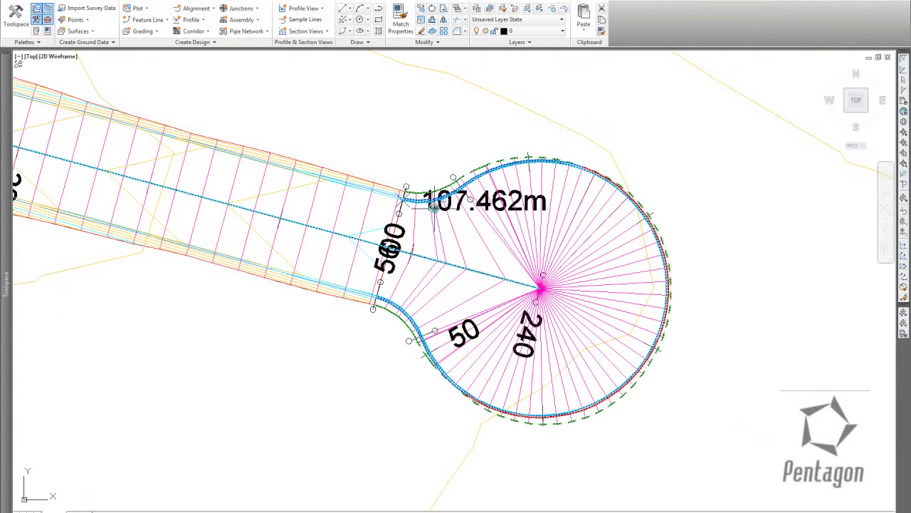
- Examine the turning head corridor in plan together with the connecting roads and junctions
{"action": "scroll", "coordinate": [482, 277], "scroll_direction": "down", "scroll_amount": 10}
{"action": "scroll", "coordinate": [356, 256], "scroll_direction": "up", "scroll_amount": 2}
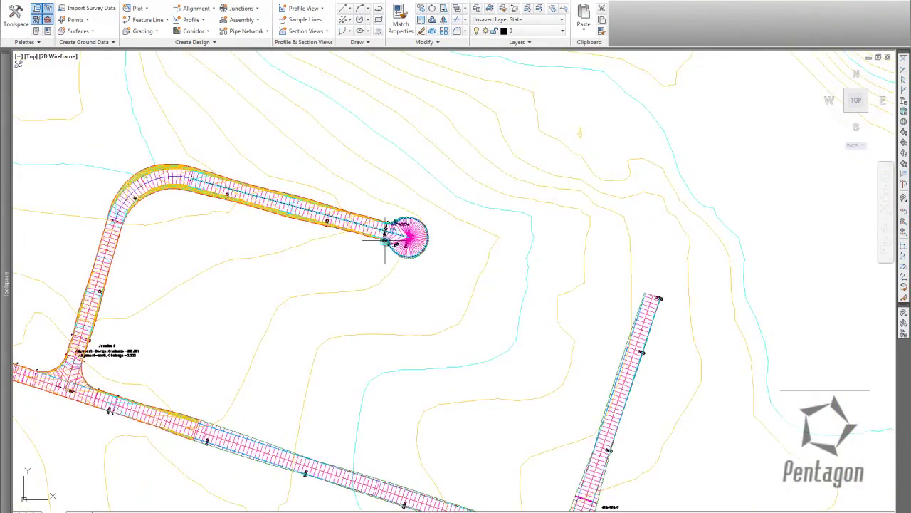
{"action": "scroll", "coordinate": [385, 253], "scroll_direction": "down", "scroll_amount": 3}
{"action": "scroll", "coordinate": [388, 256], "scroll_direction": "up", "scroll_amount": 3}
{"action": "scroll", "coordinate": [381, 247], "scroll_direction": "down", "scroll_amount": 5}
{"action": "scroll", "coordinate": [448, 278], "scroll_direction": "up", "scroll_amount": 4}
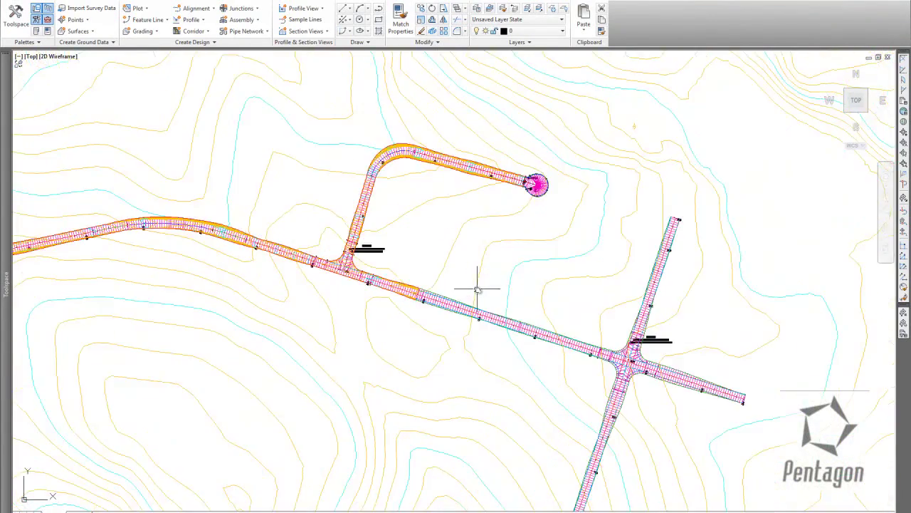